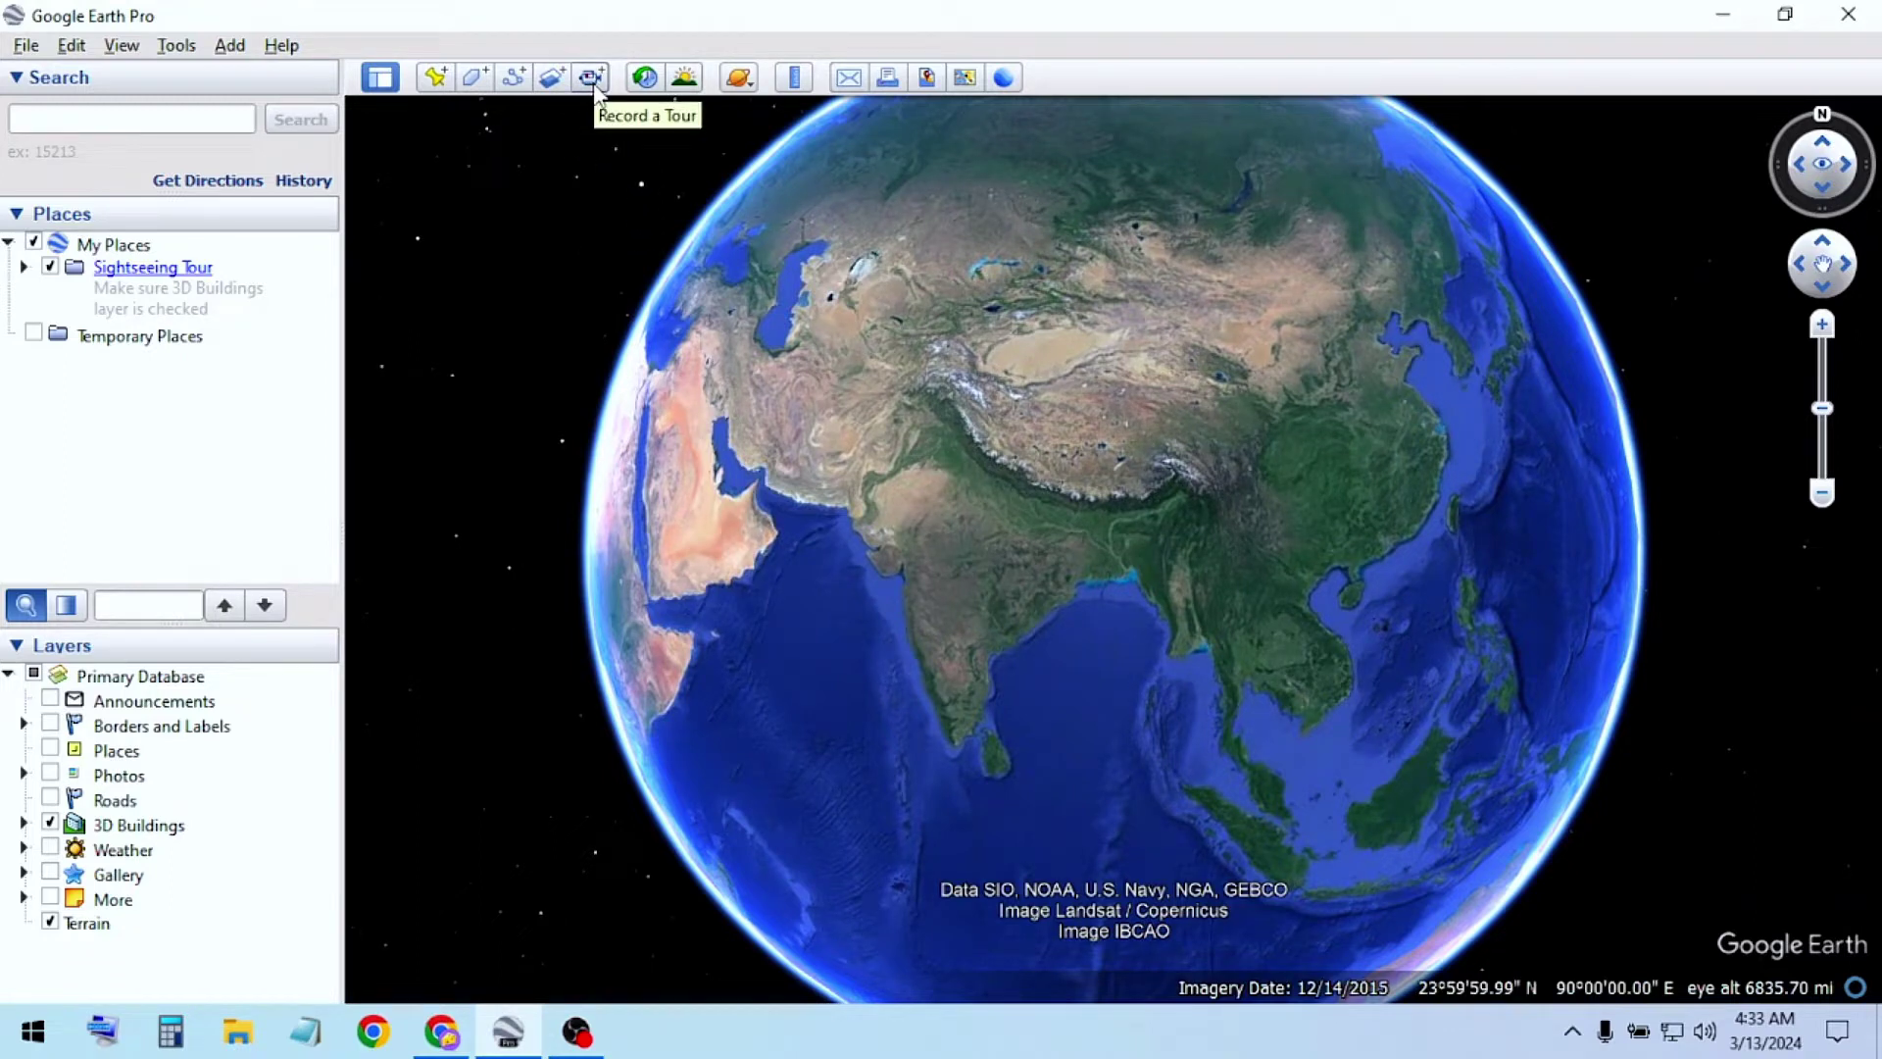
Open the tour recorder, spin the globe slightly, and start recording a new tour
{"action": "left_click", "coordinate": [592, 78]}
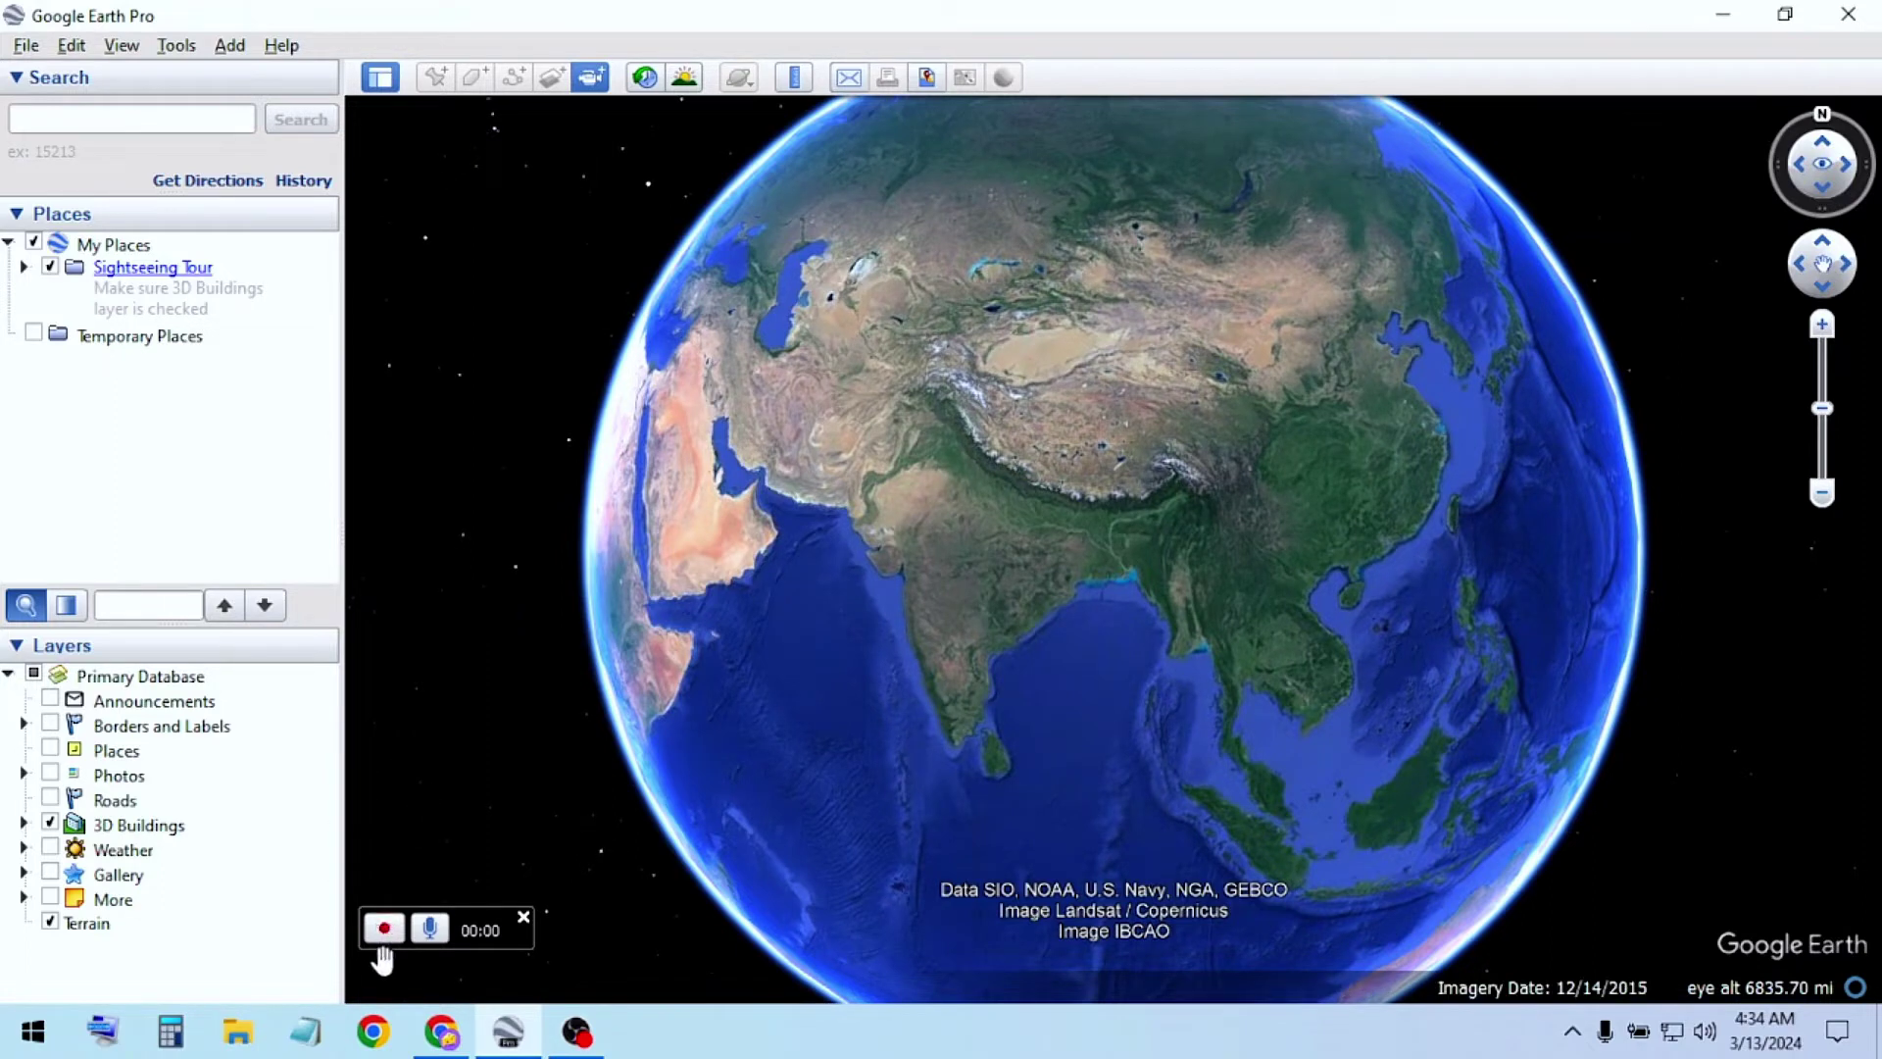
{"action": "mouse_move", "coordinate": [1029, 591]}
{"action": "left_mouse_down"}
{"action": "mouse_move", "coordinate": [999, 655]}
{"action": "mouse_move", "coordinate": [1063, 592]}
{"action": "left_mouse_up"}
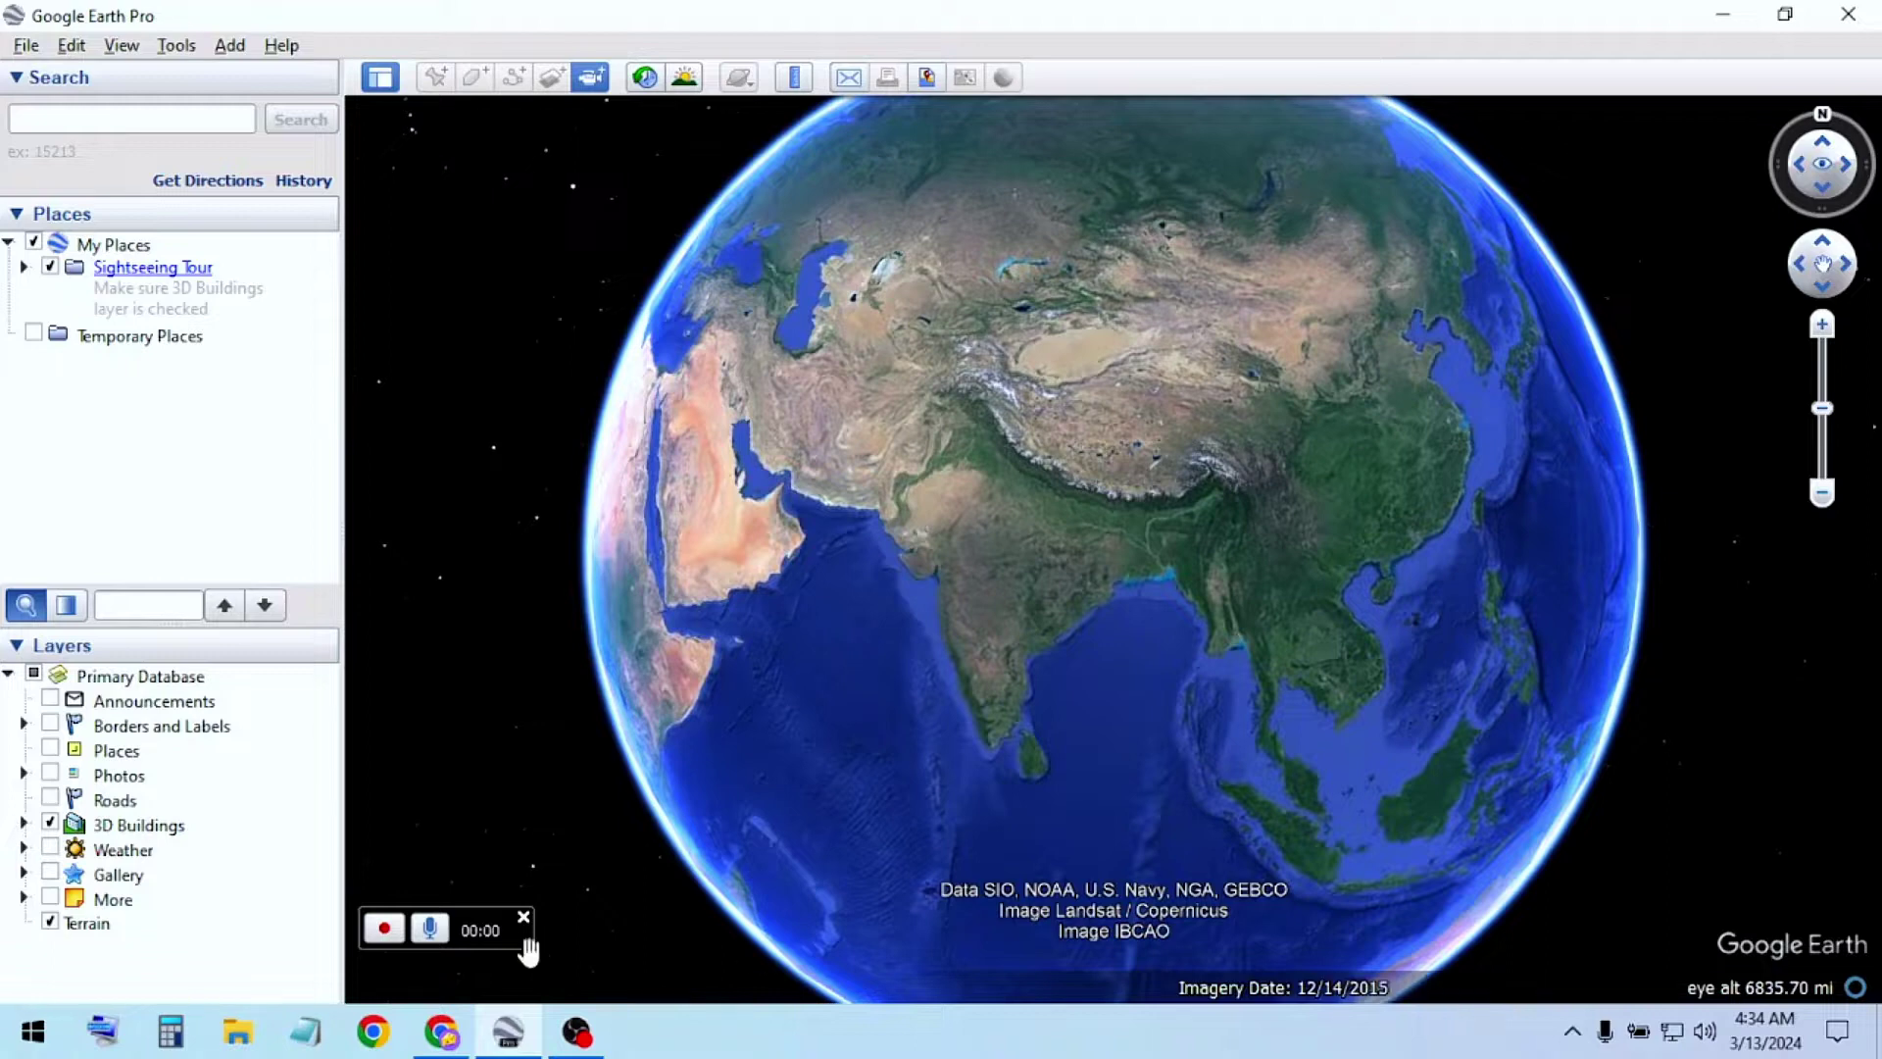
{"action": "left_click", "coordinate": [385, 929]}
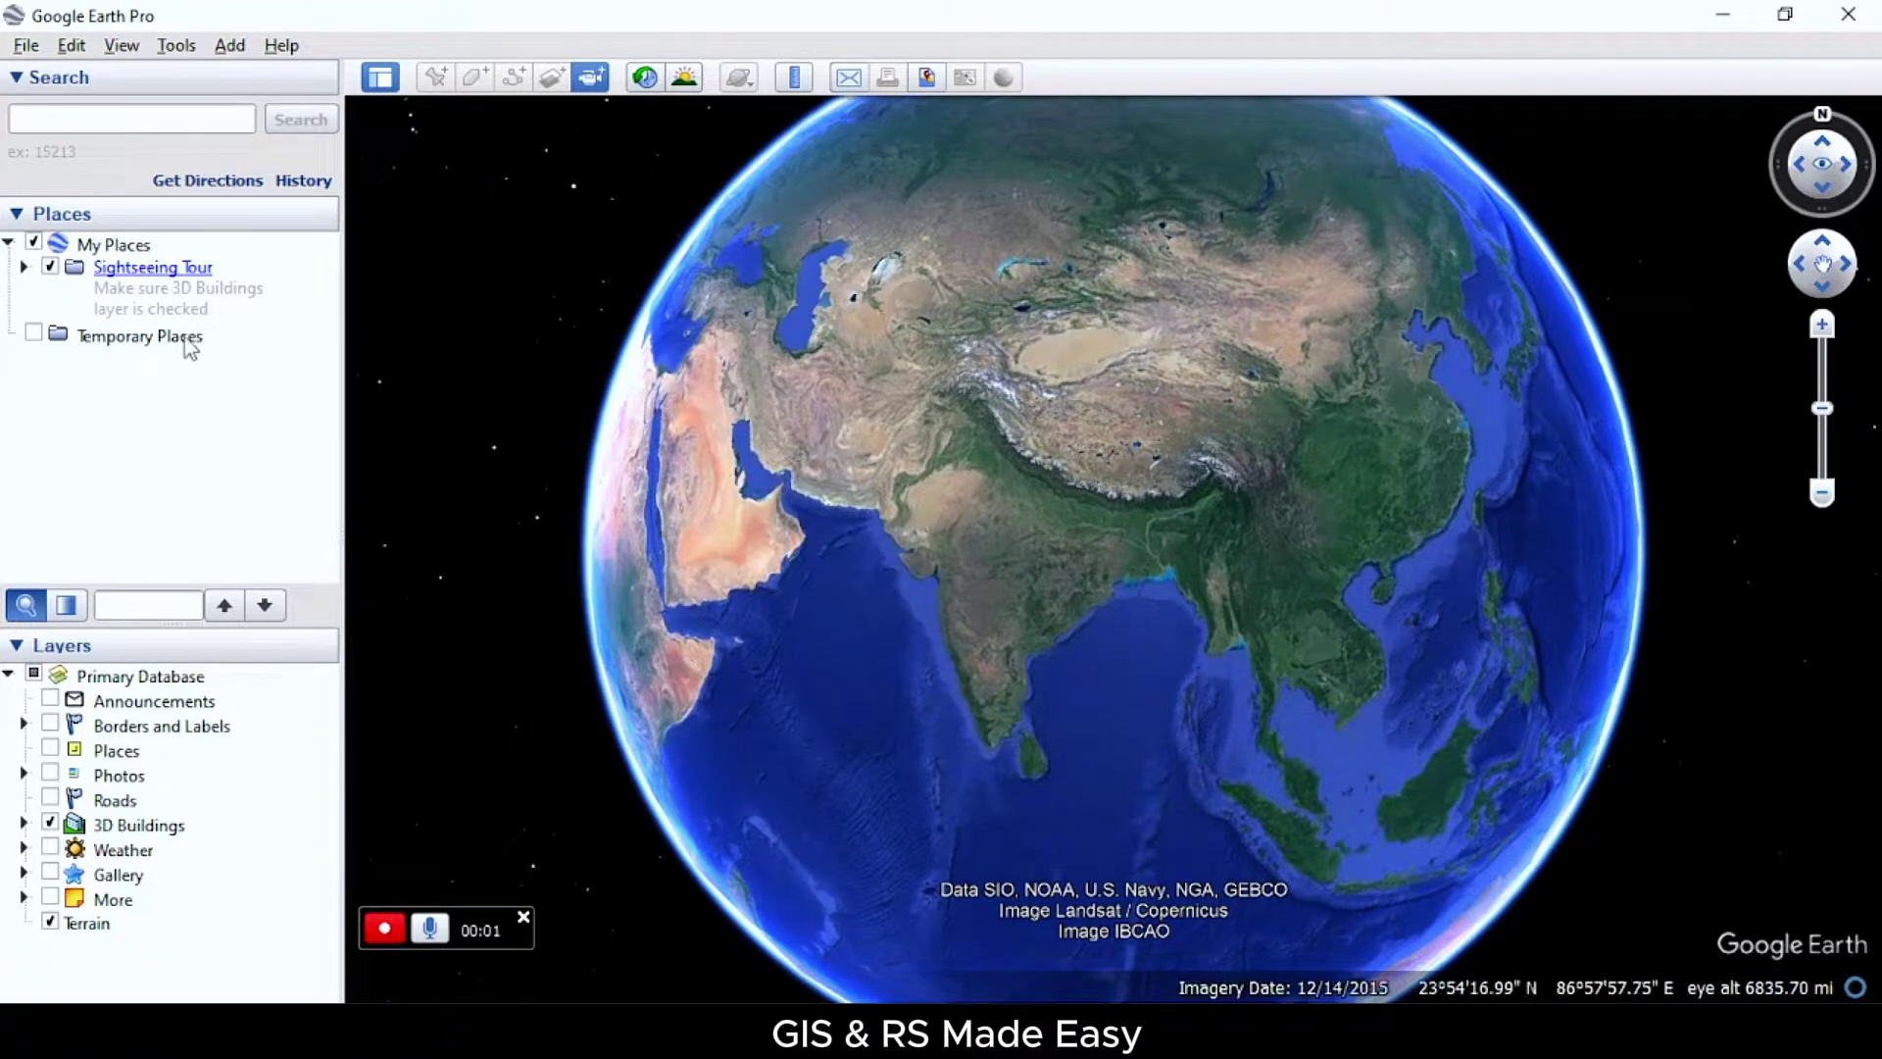
Search 'eifle', pick the Eiffel Tower, Paris suggestion, and fly there while recording
{"action": "left_click", "coordinate": [68, 120]}
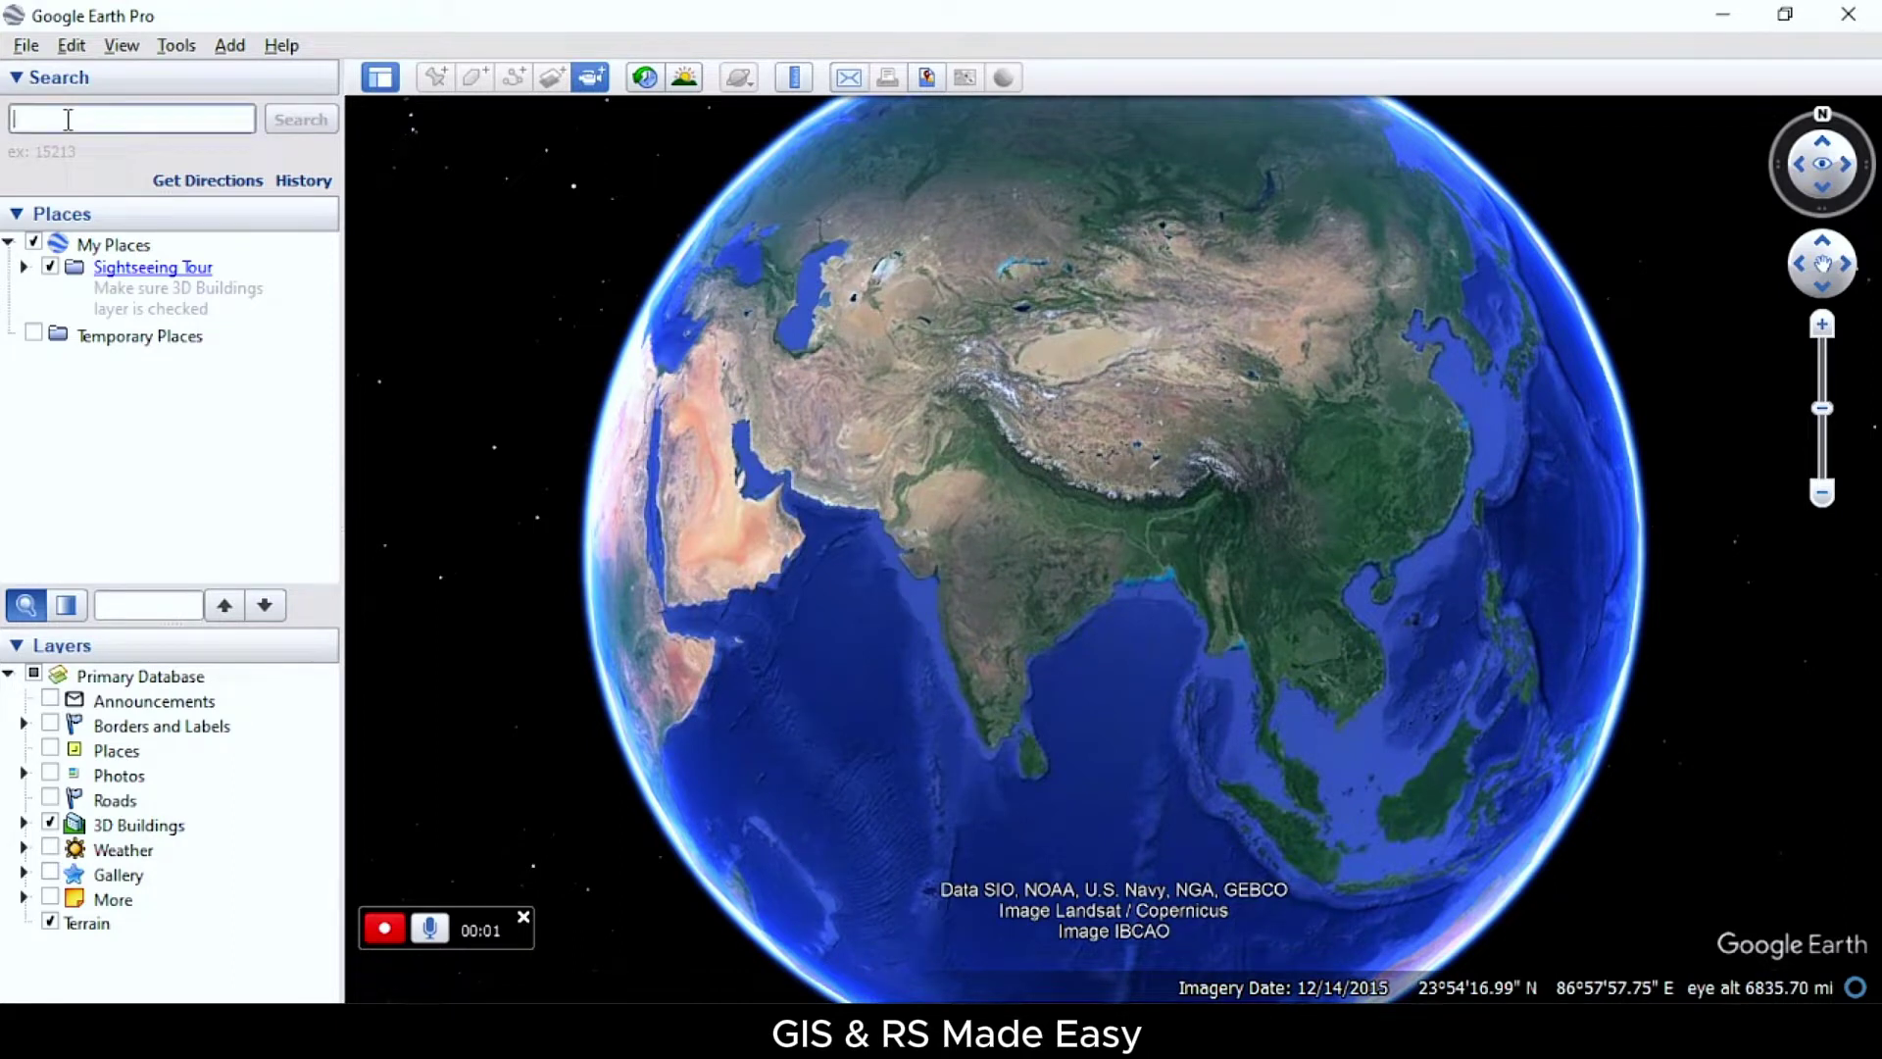
{"action": "type", "text": "ei"}
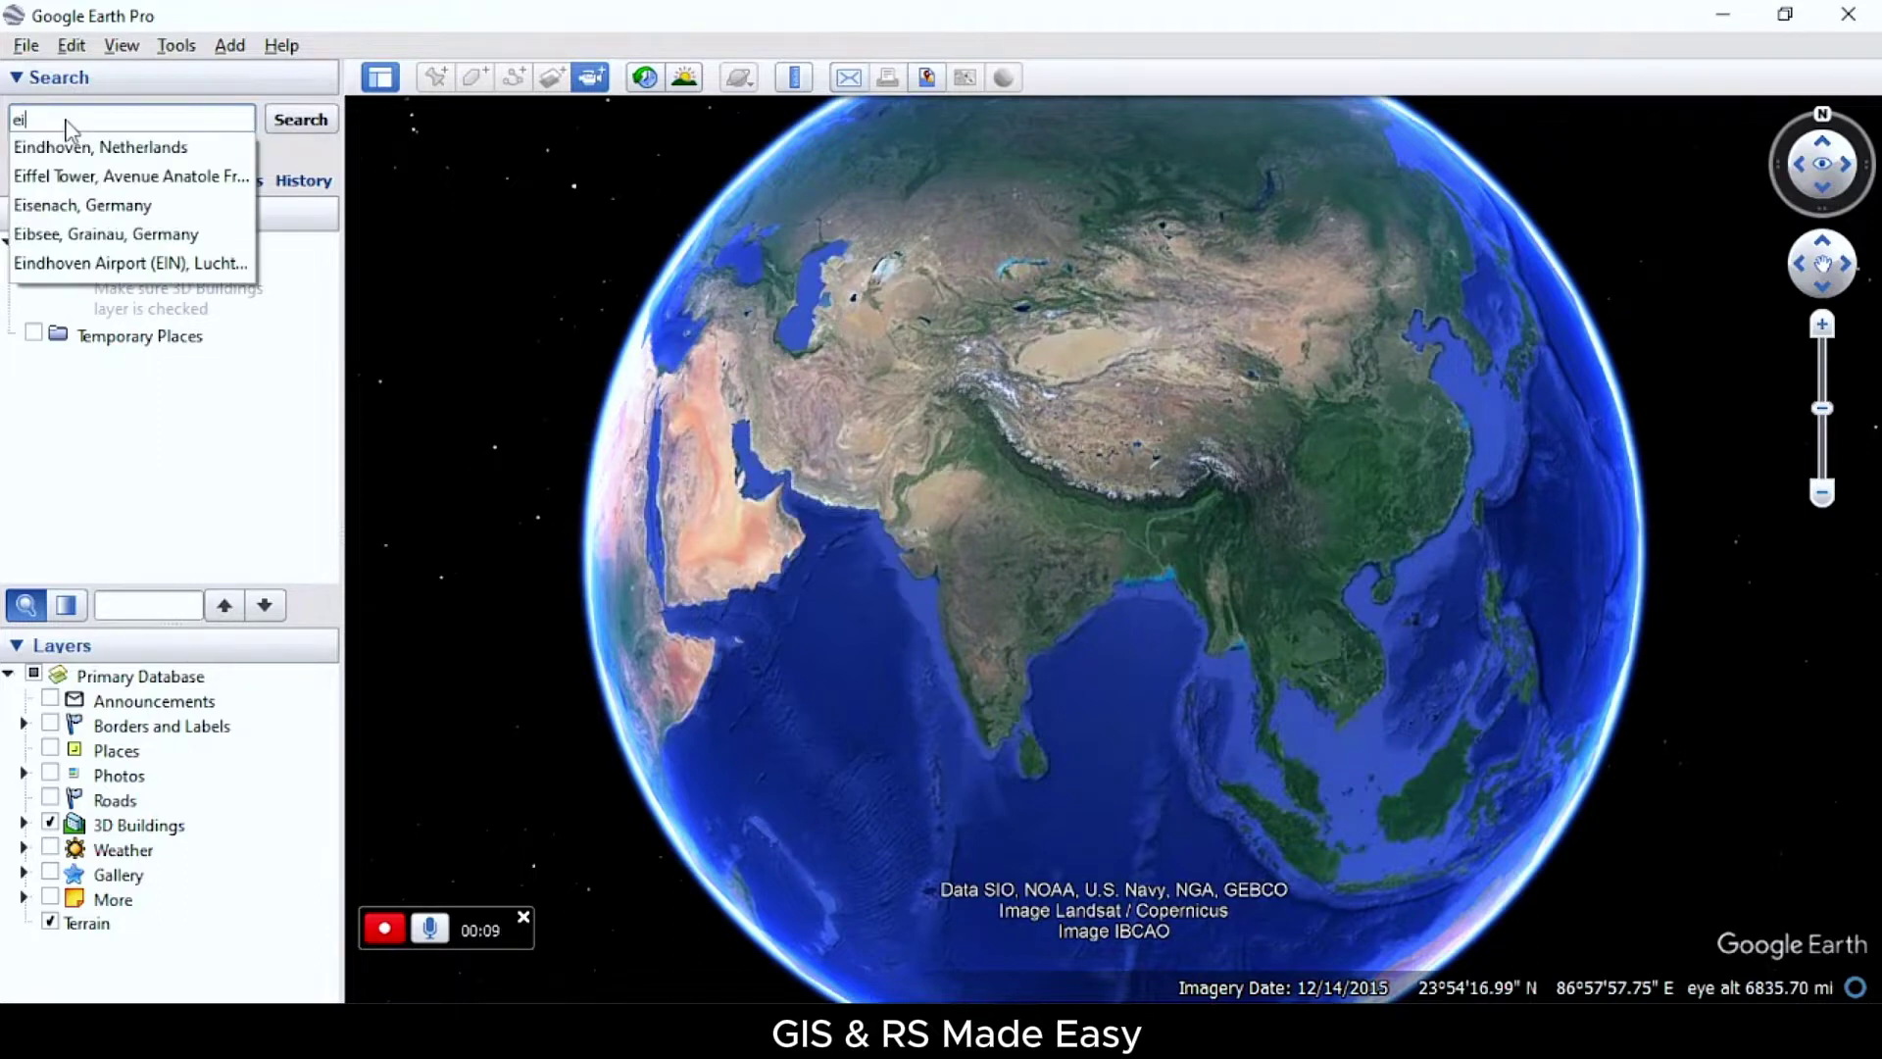
{"action": "type", "text": "fle to"}
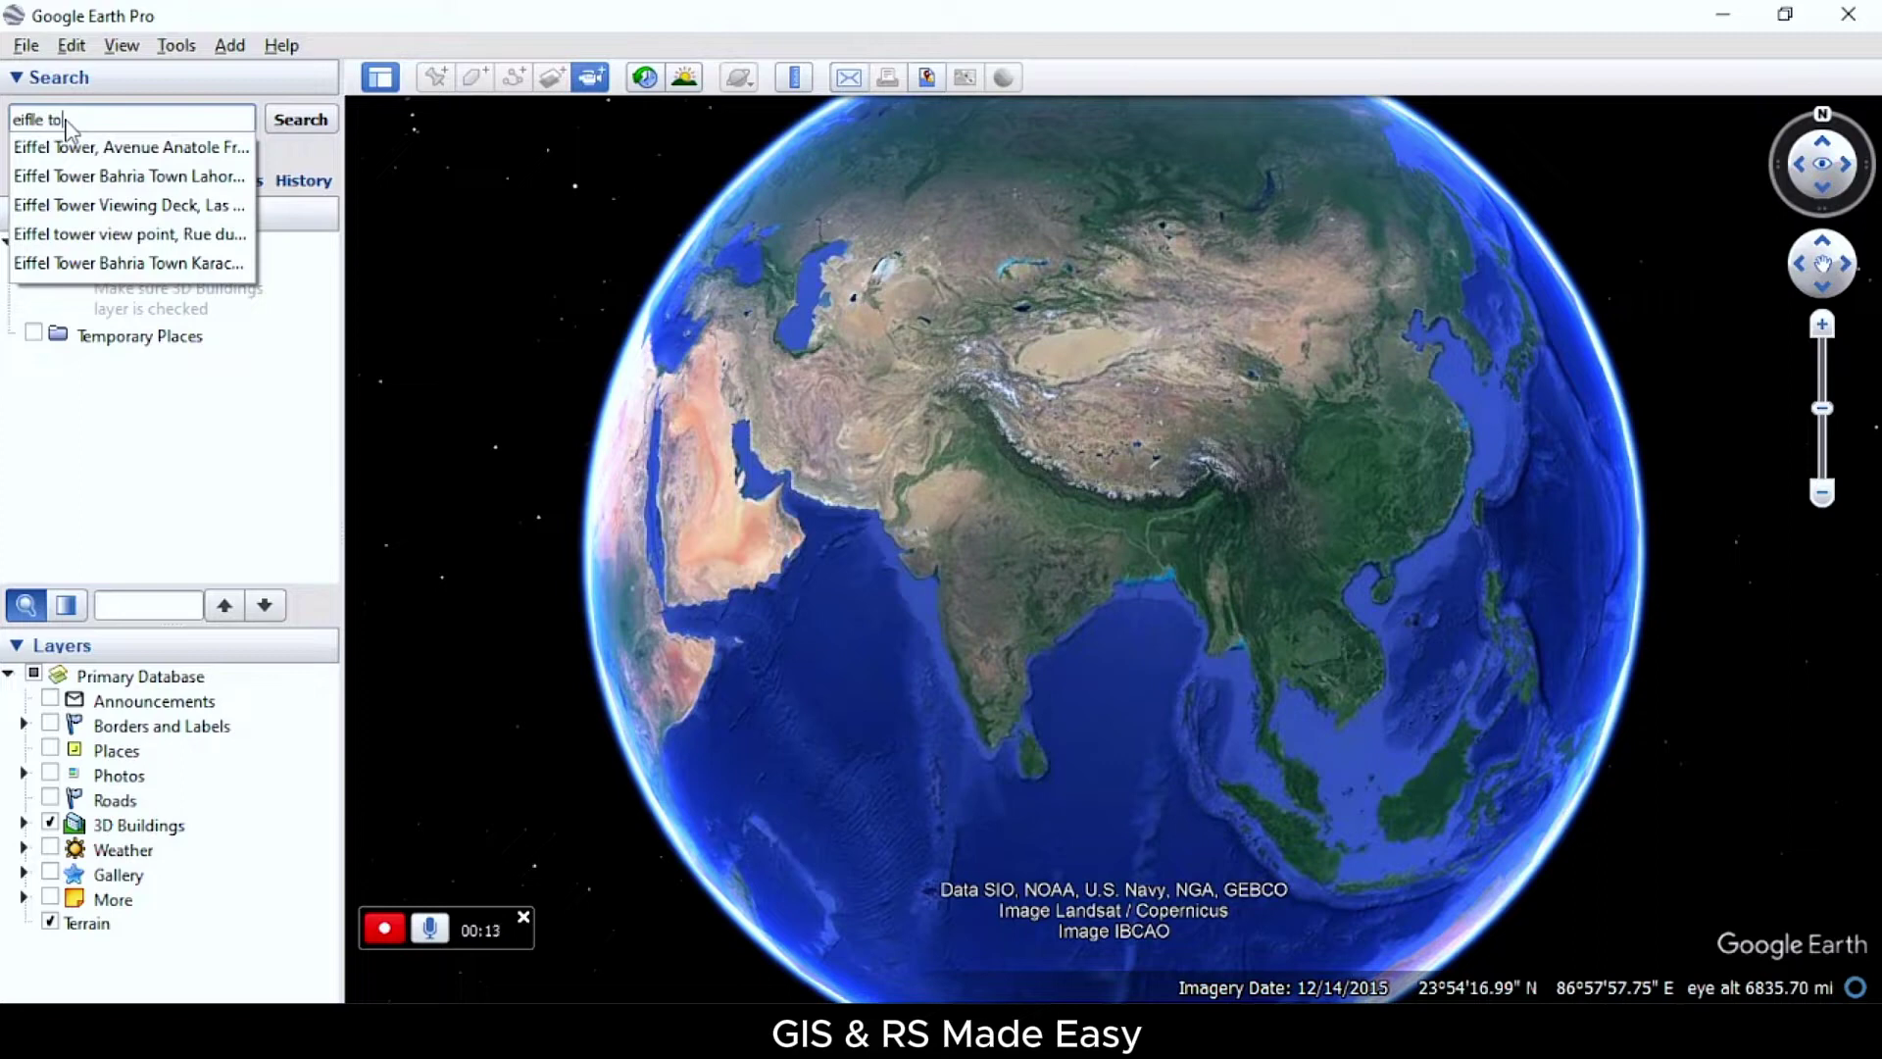
{"action": "left_click", "coordinate": [105, 147]}
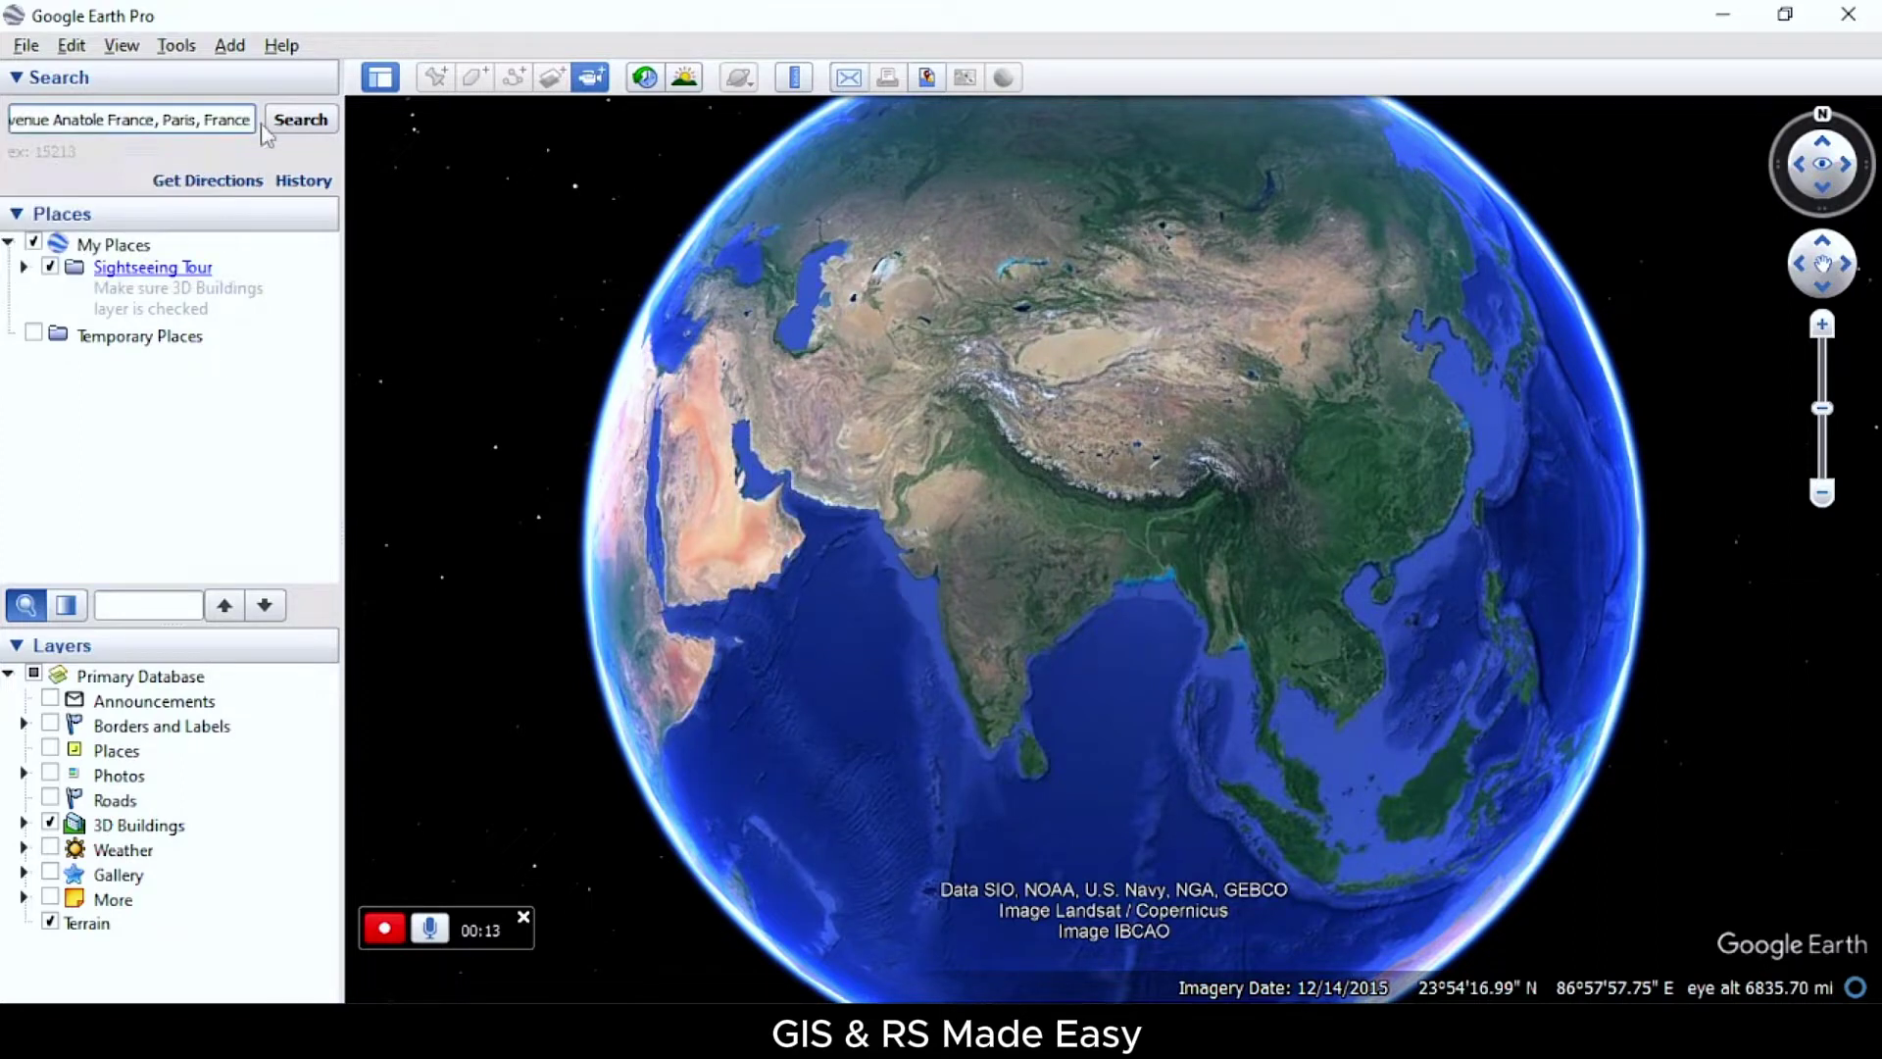
{"action": "left_click", "coordinate": [300, 119]}
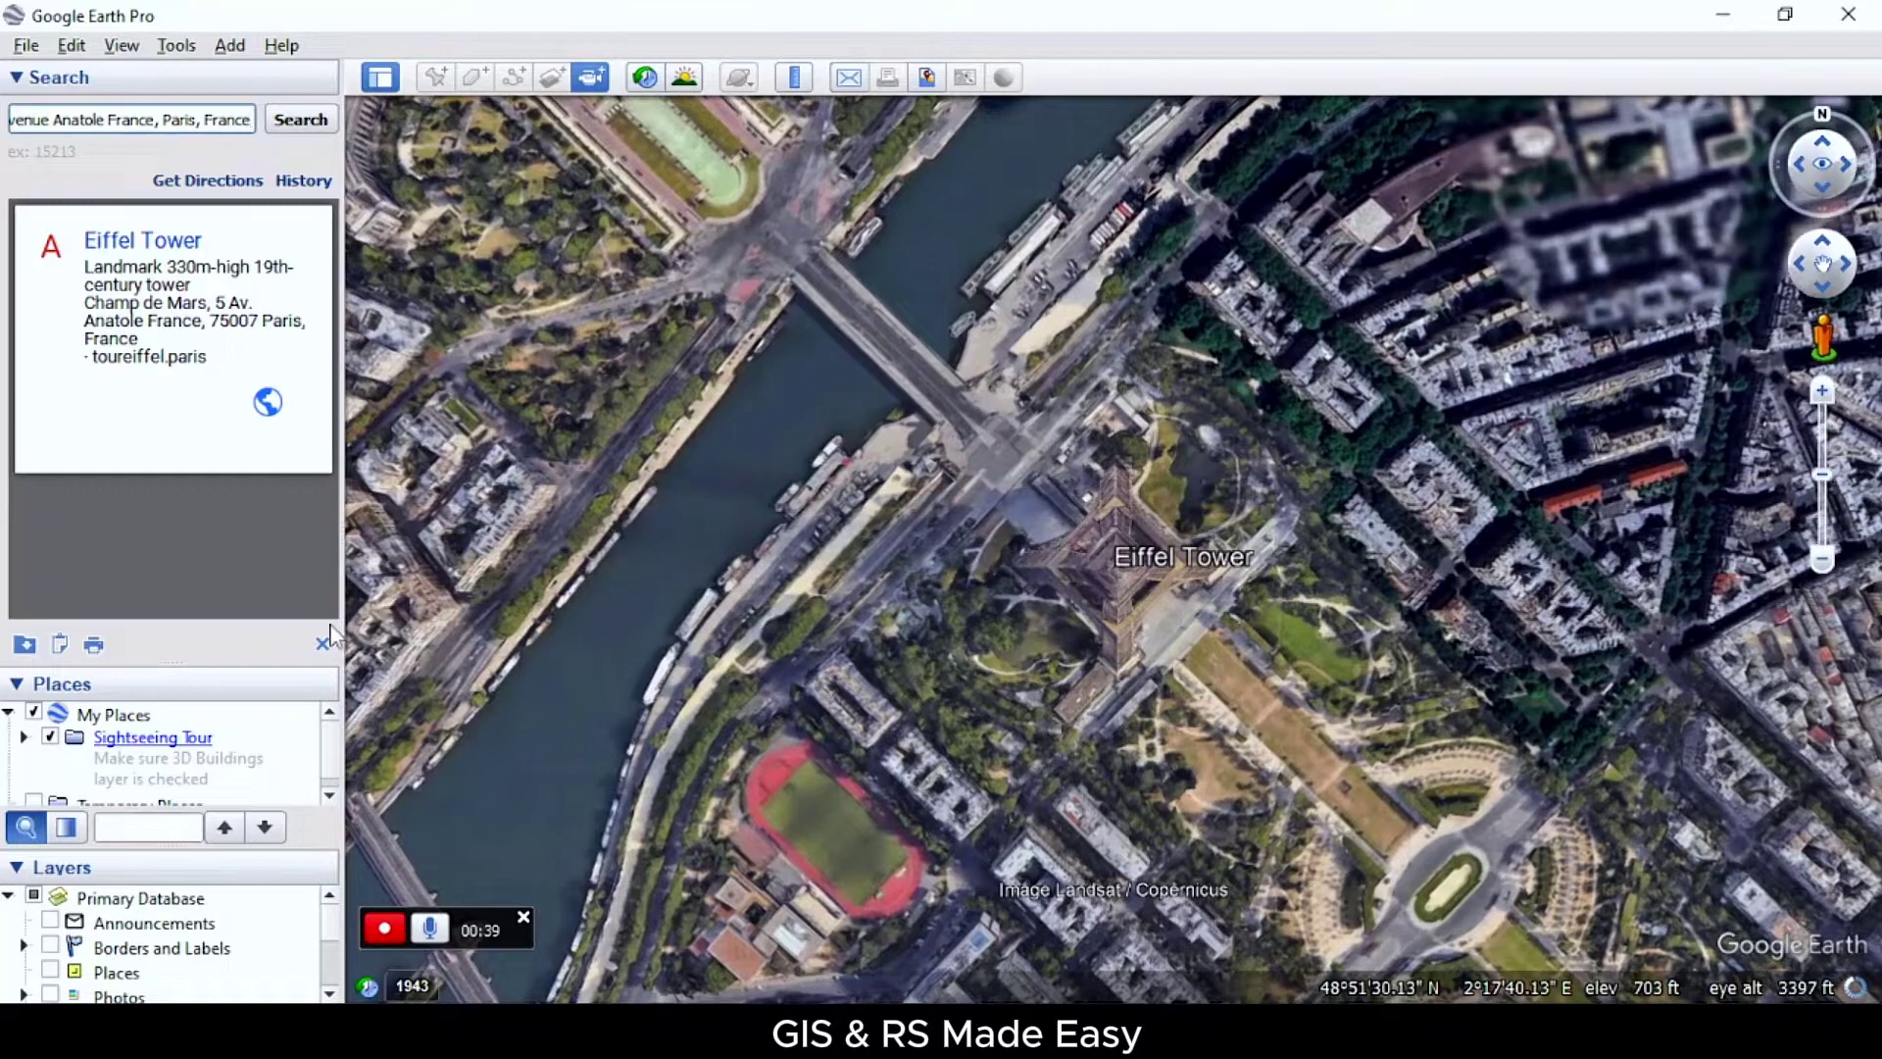
Clear the search results, then zoom and tilt into a close 3D view of the Eiffel Tower by the Seine
{"action": "left_click", "coordinate": [323, 644]}
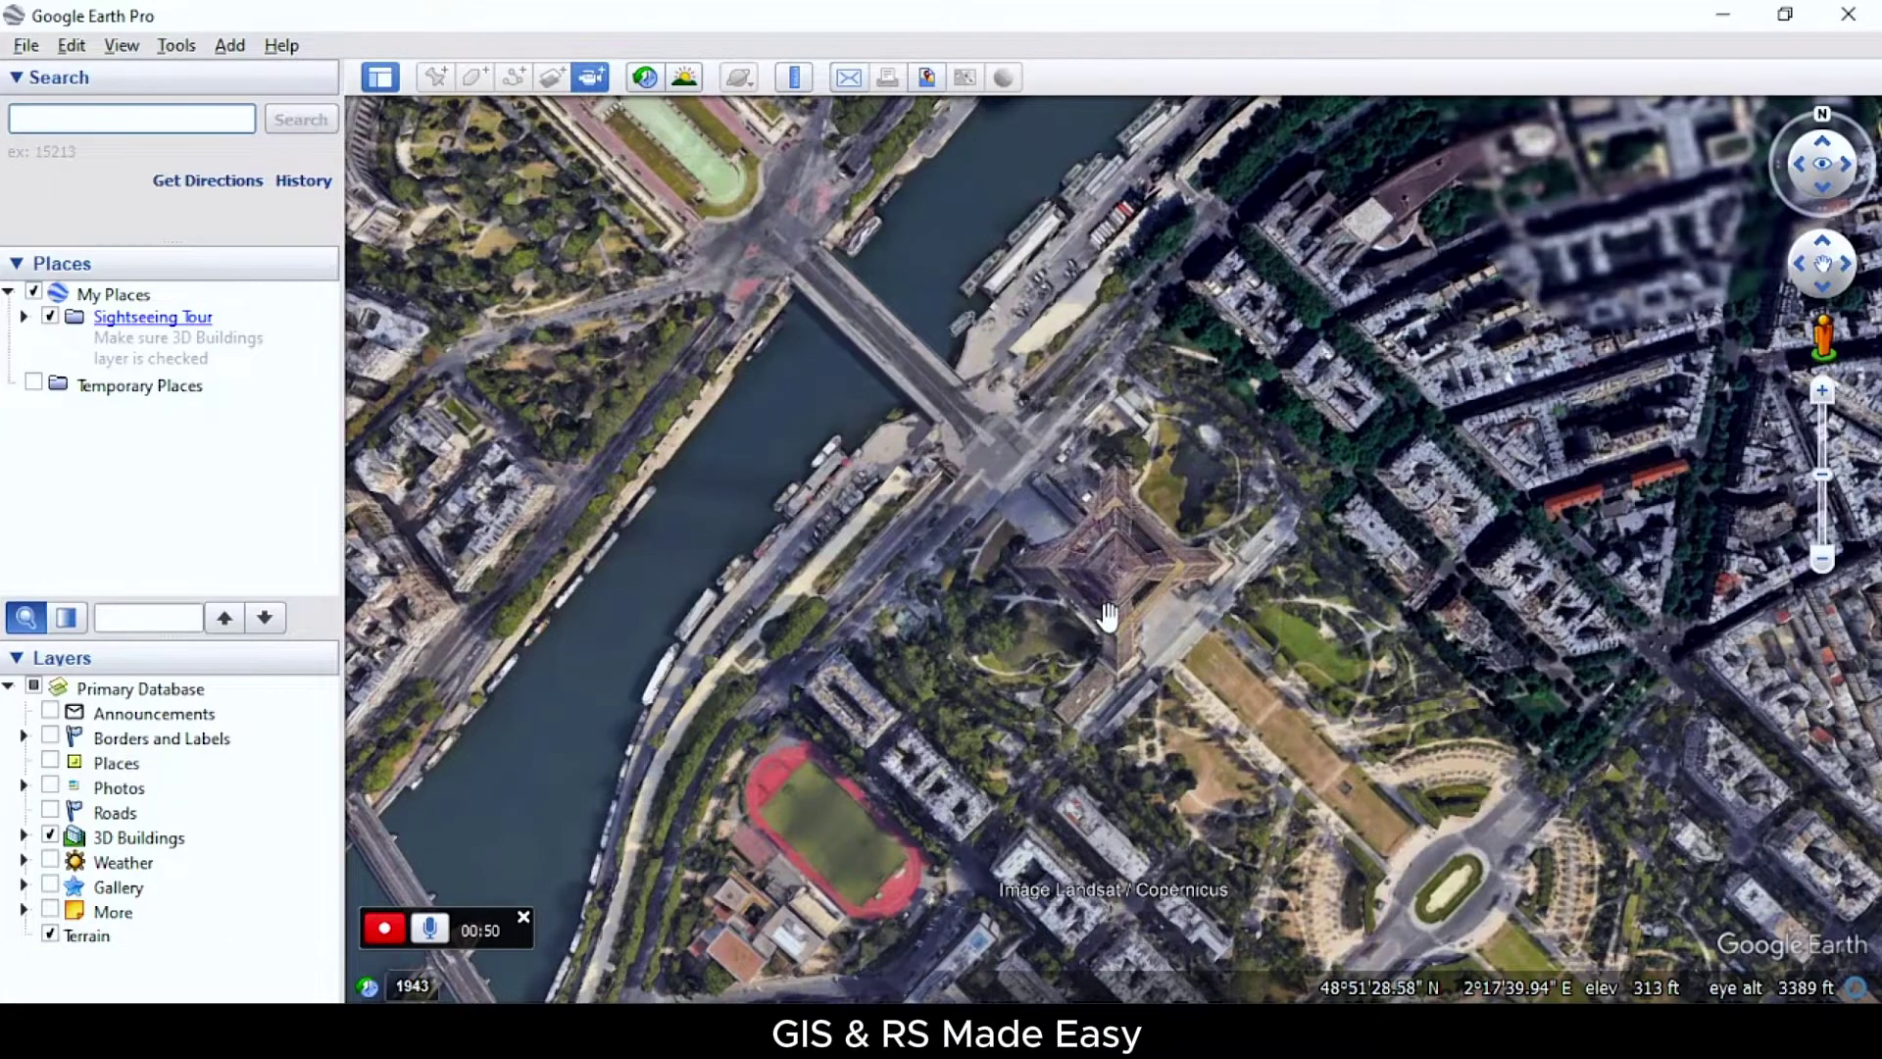
{"action": "scroll", "coordinate": [1108, 615], "scroll_direction": "down", "scroll_amount": 2}
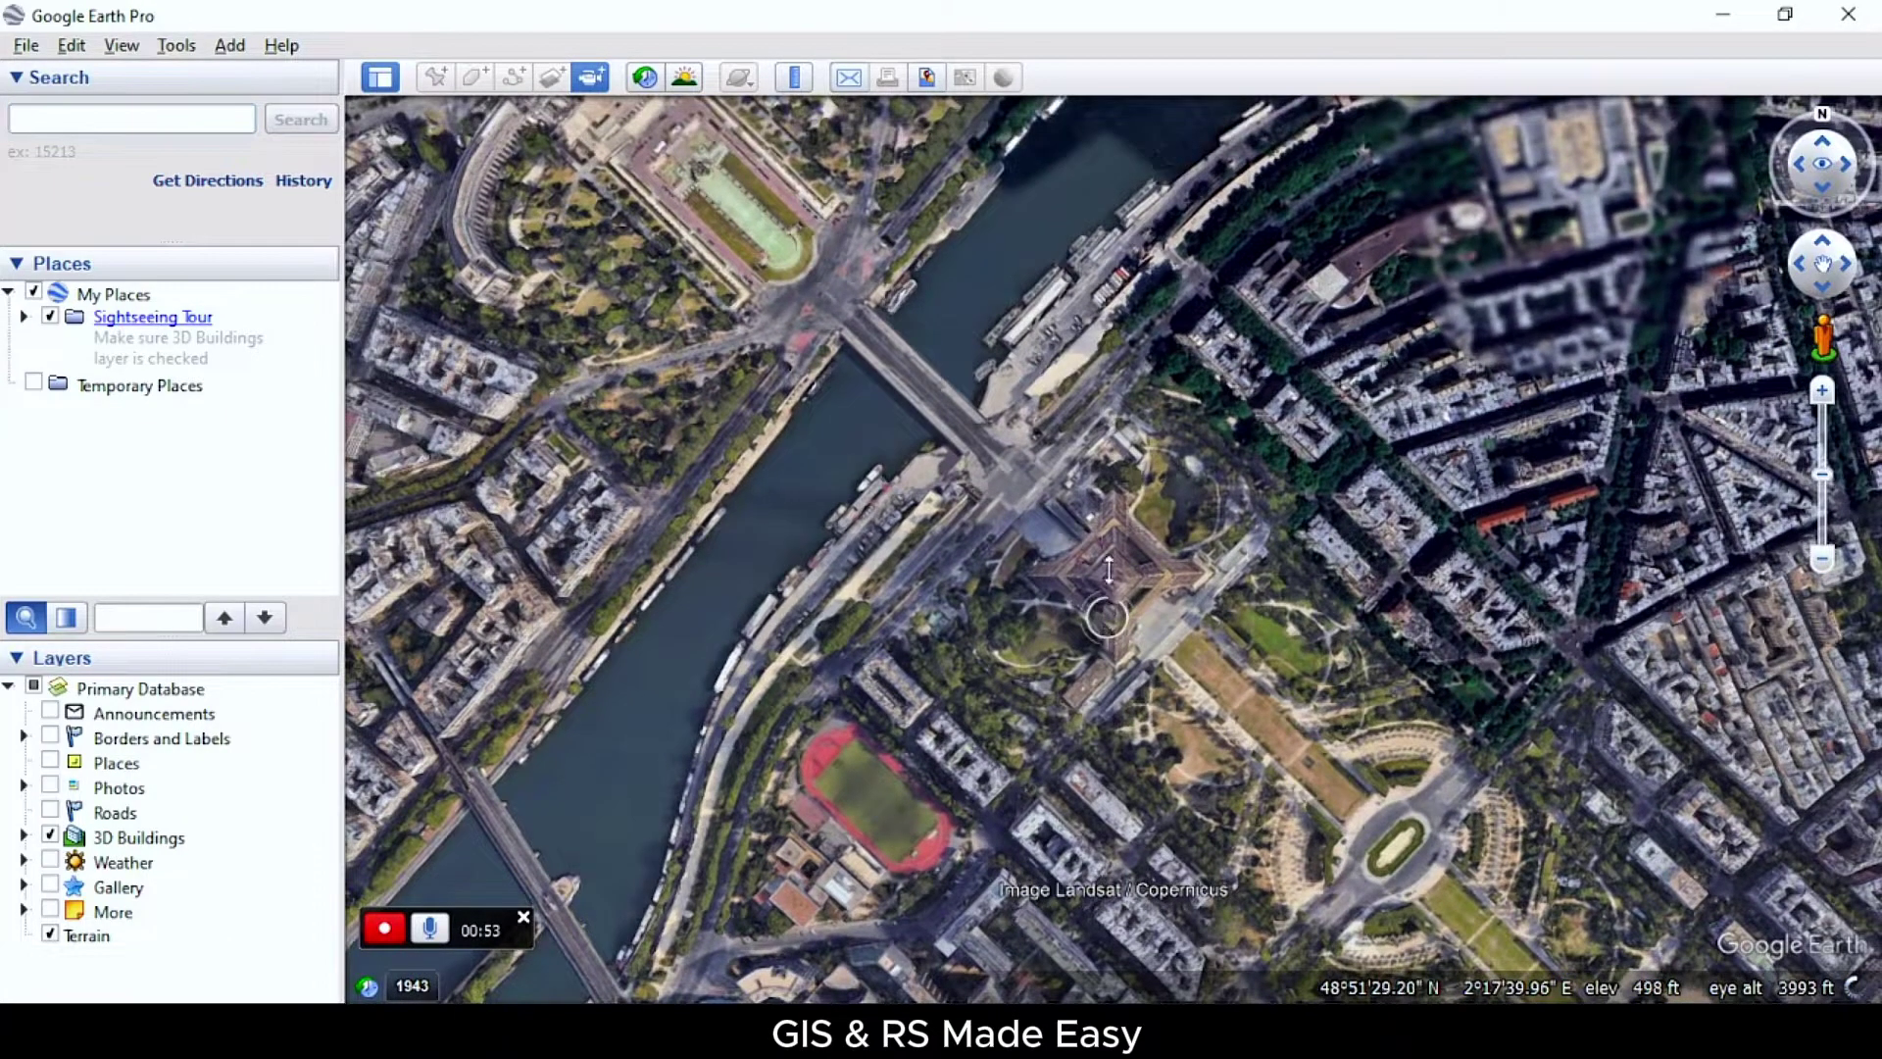
{"action": "middle_click_drag", "start_coordinate": [1108, 520], "coordinate": [1154, 762]}
{"action": "scroll", "coordinate": [1153, 762], "scroll_direction": "up", "scroll_amount": 3}
{"action": "scroll", "coordinate": [1103, 482], "scroll_direction": "up", "scroll_amount": 3}
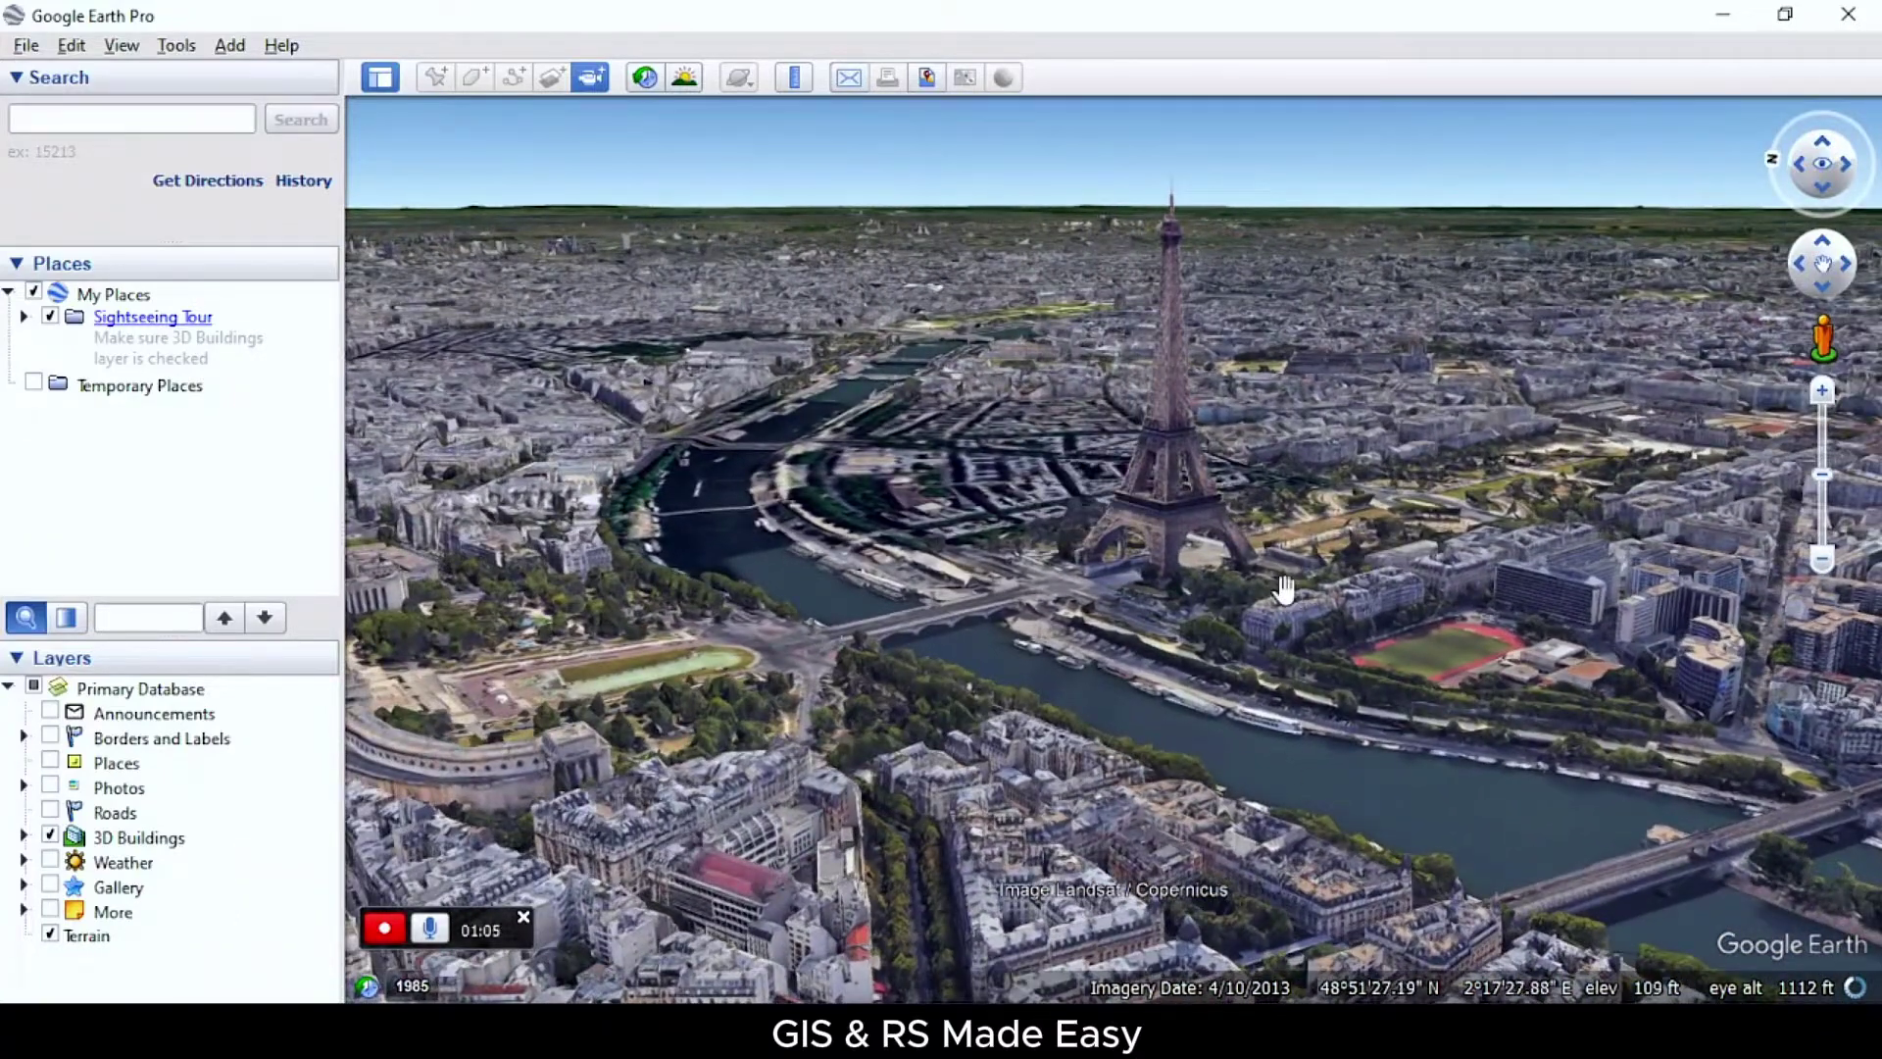
{"action": "scroll", "coordinate": [1192, 647], "scroll_direction": "up", "scroll_amount": 2}
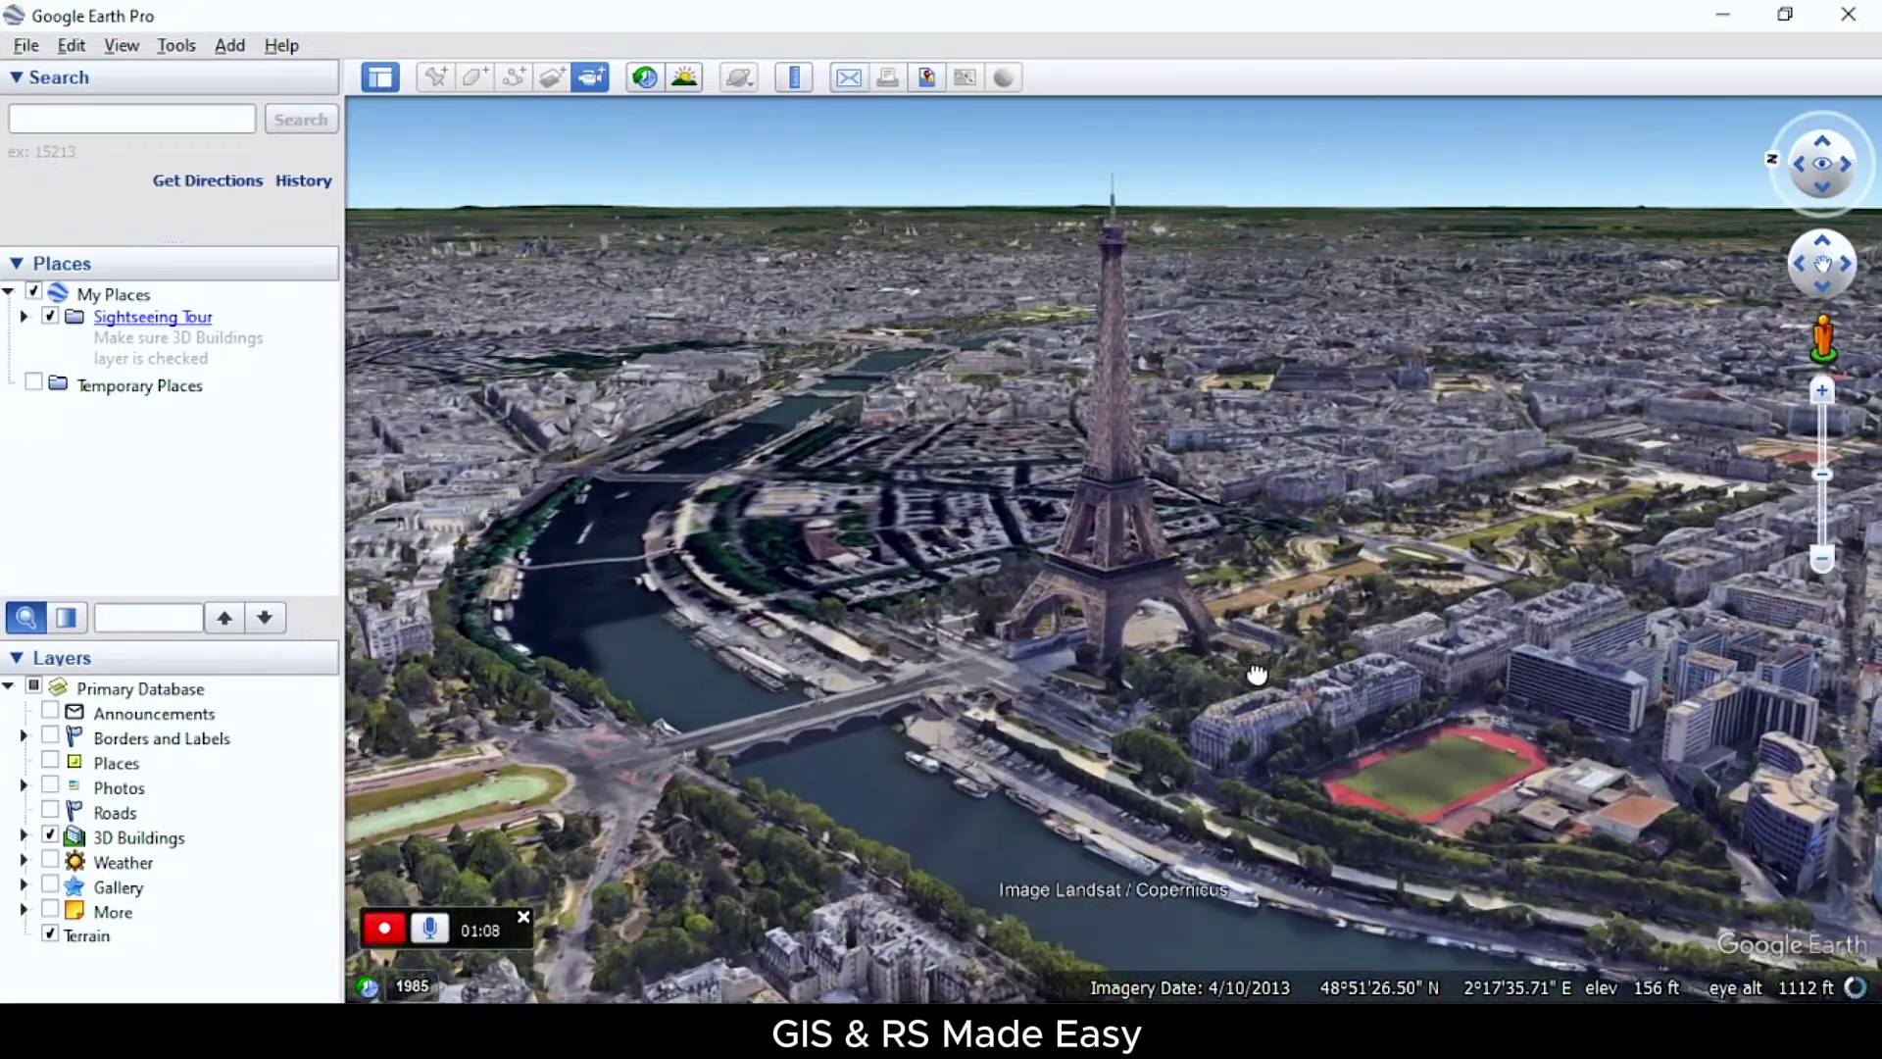
{"action": "left_click_drag", "start_coordinate": [1257, 674], "coordinate": [1259, 714]}
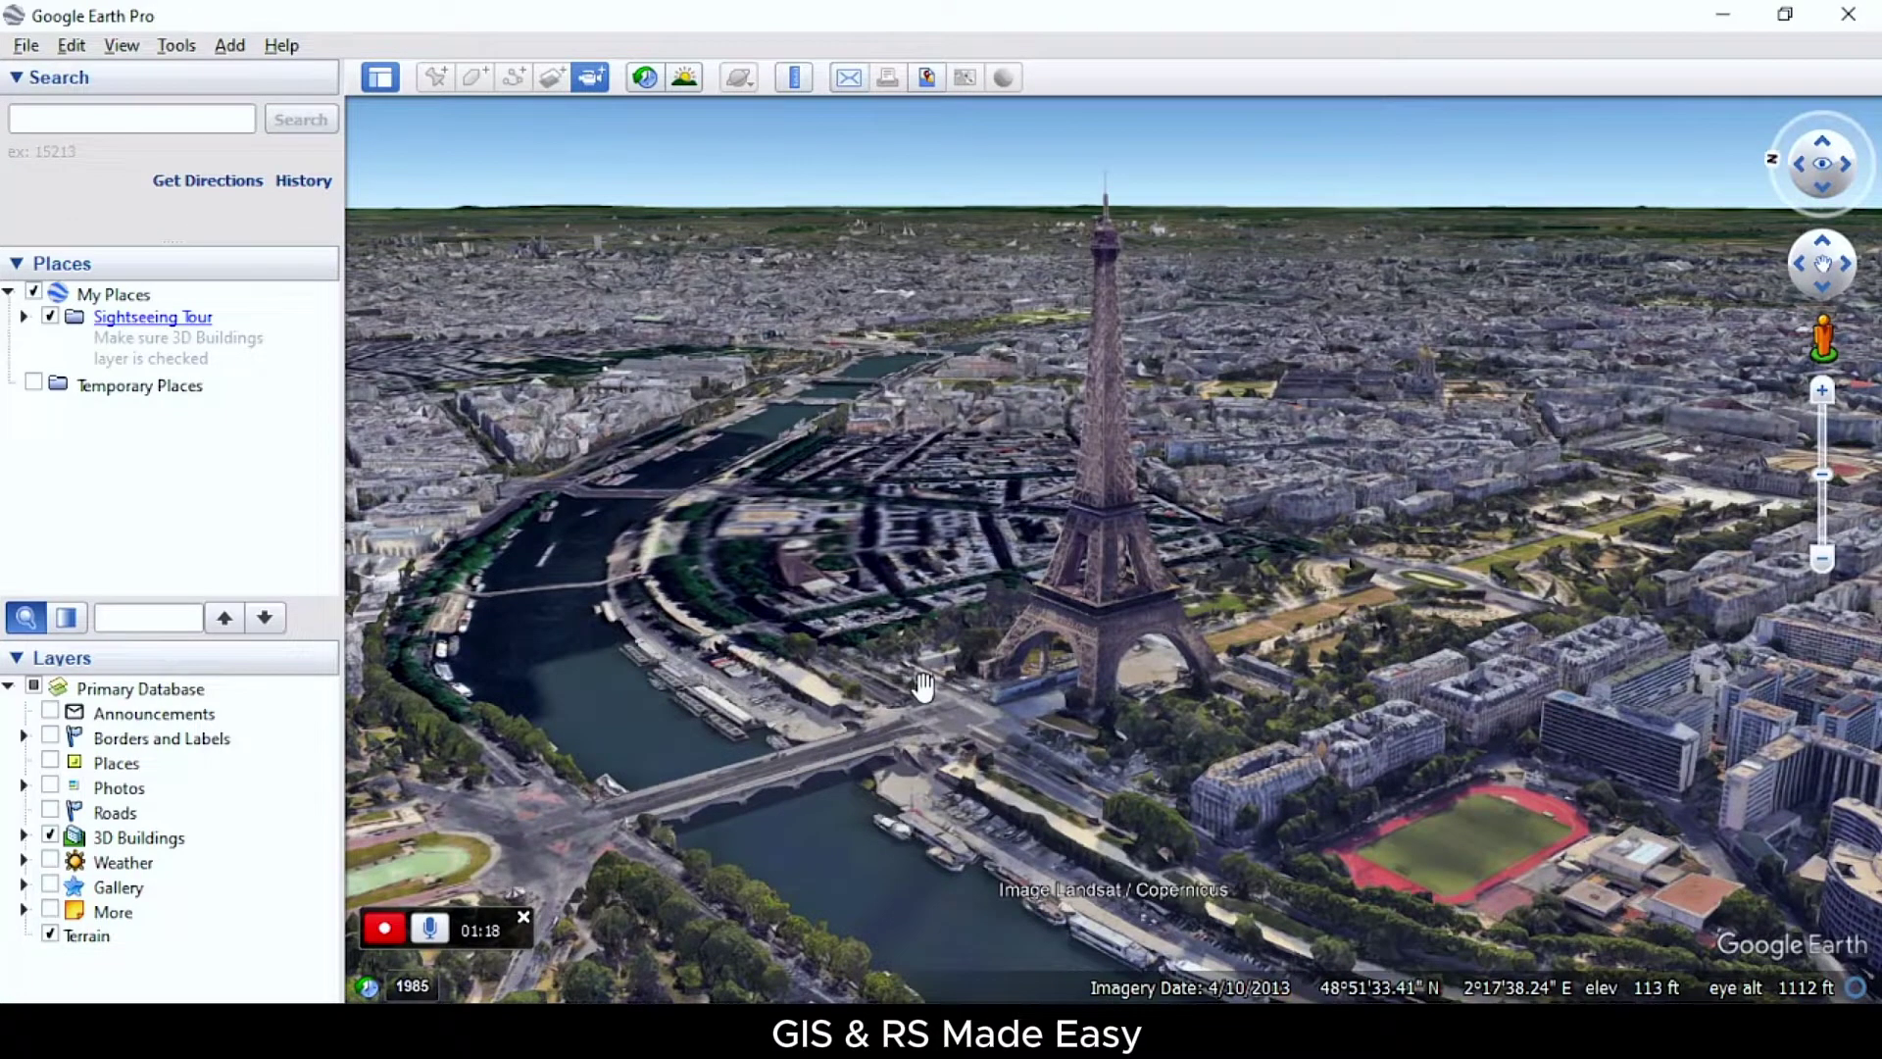
Stop recording and let the Eiffel Tower tour play back to its end at 01:16
{"action": "left_click", "coordinate": [379, 935]}
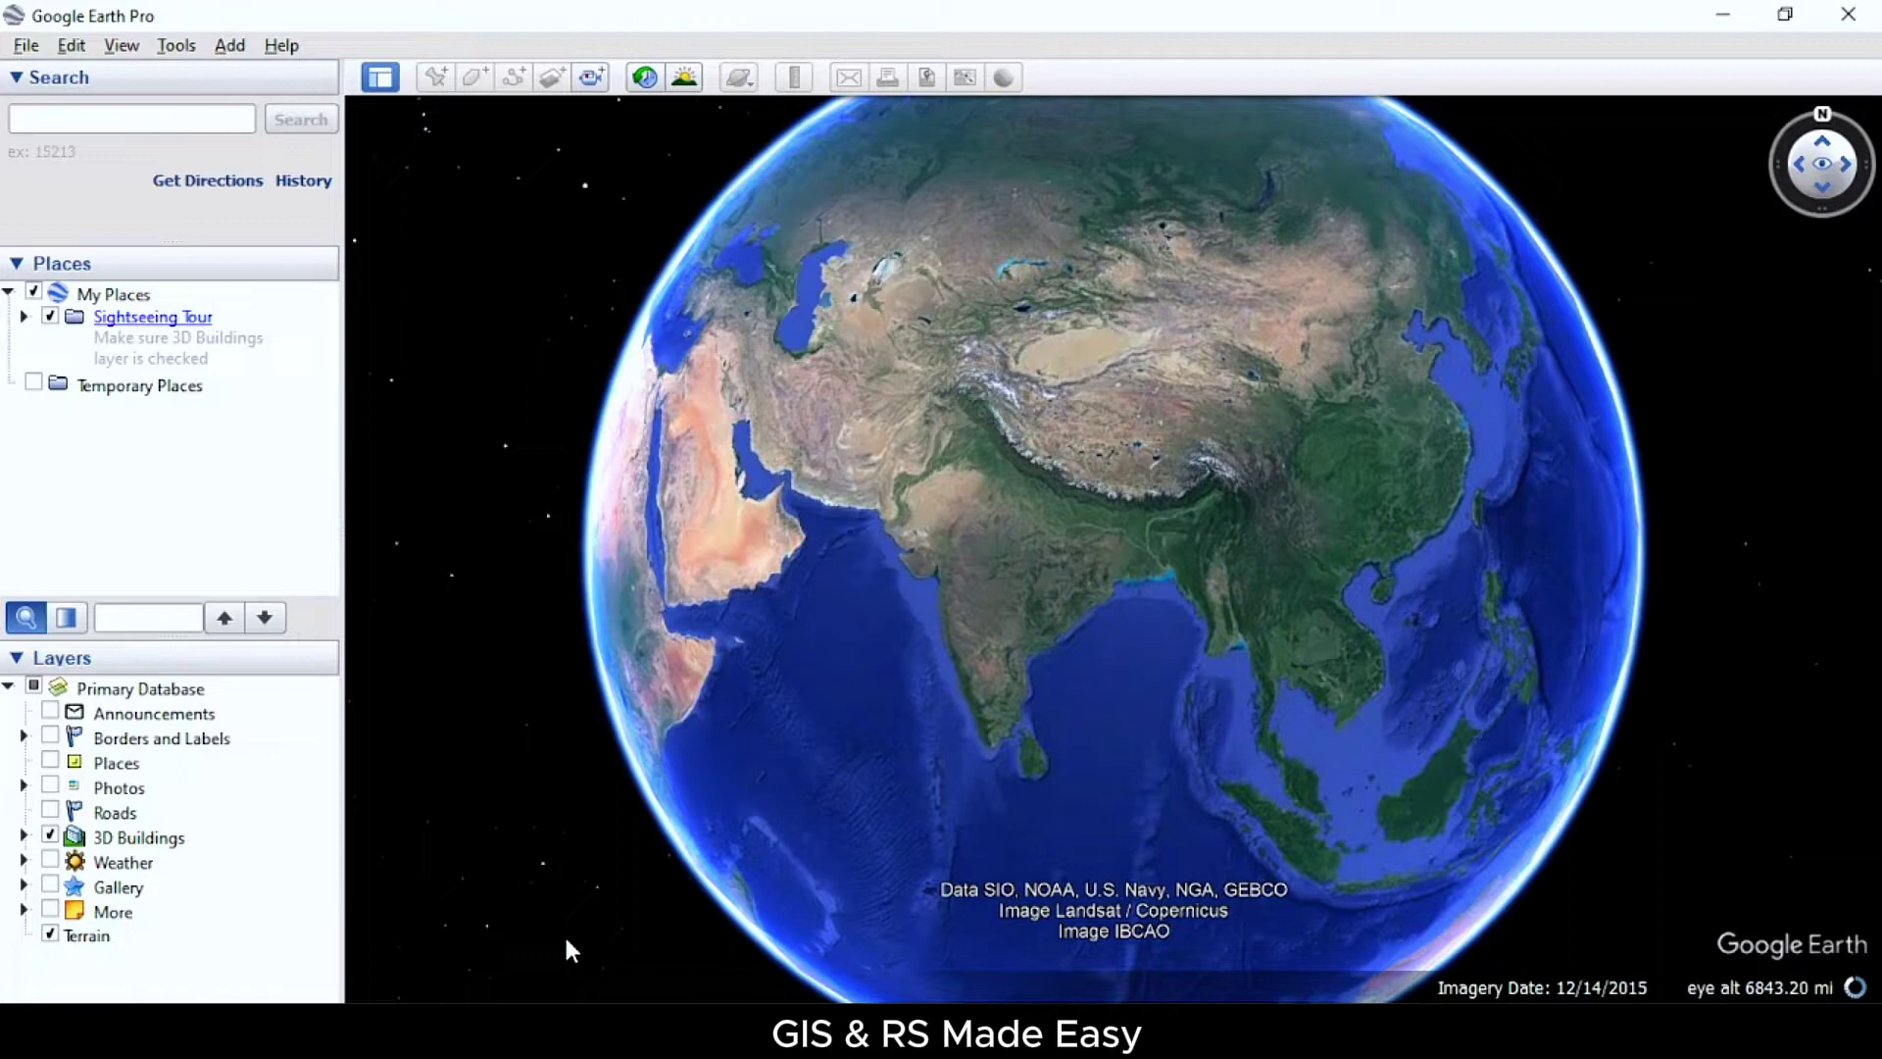
{"action": "mouse_move", "coordinate": [555, 882]}
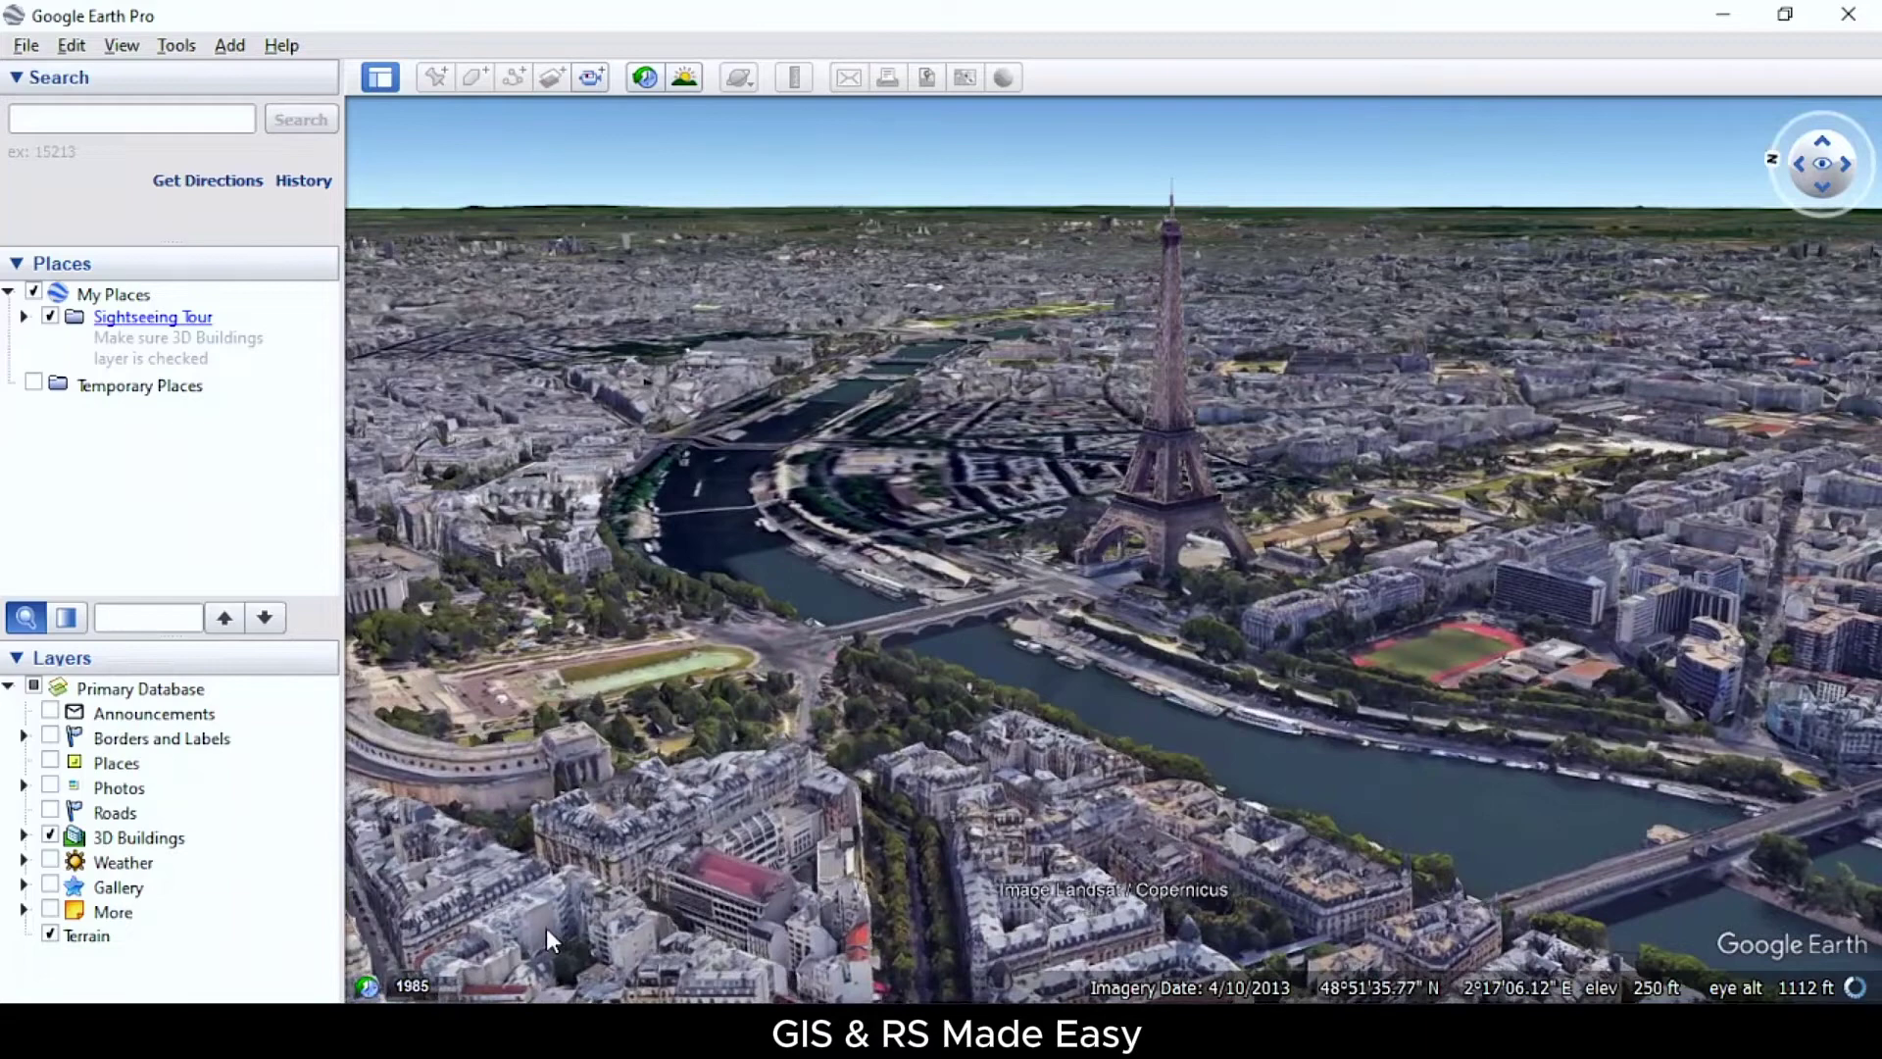
{"action": "mouse_move", "coordinate": [535, 923]}
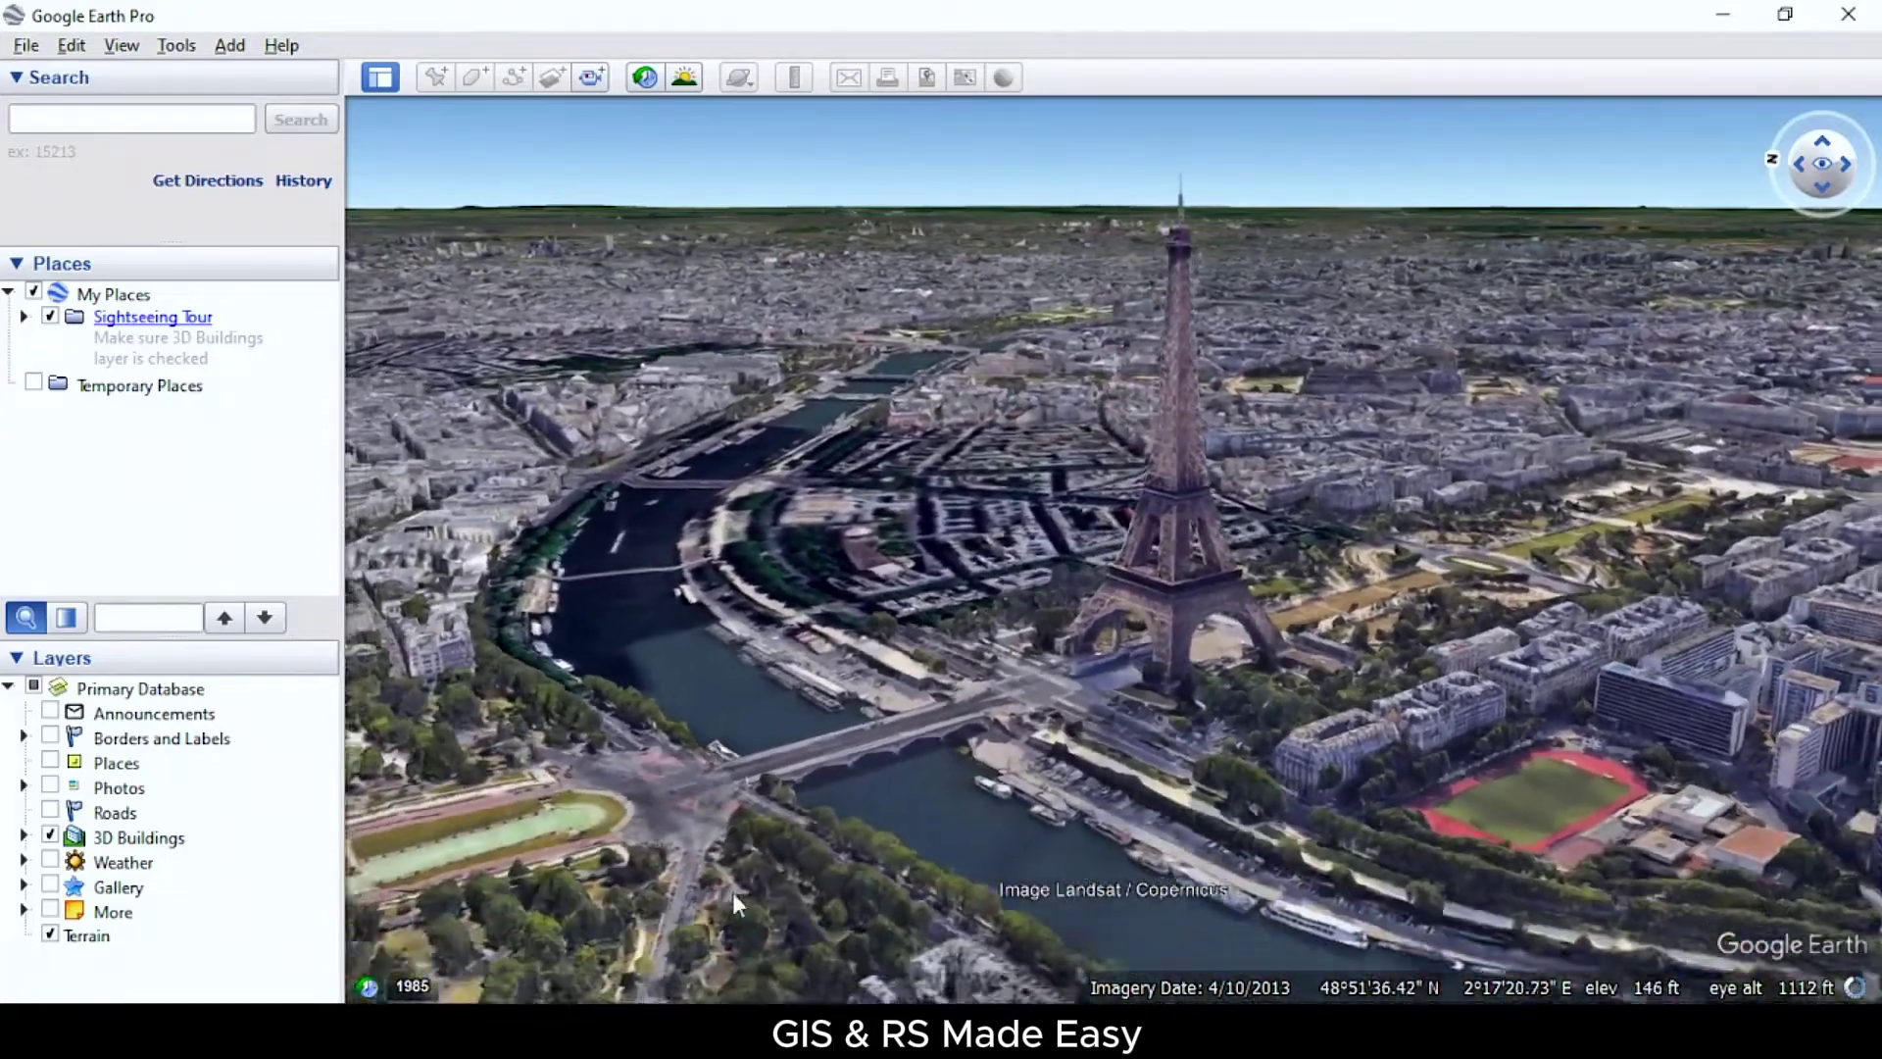
{"action": "mouse_move", "coordinate": [739, 880]}
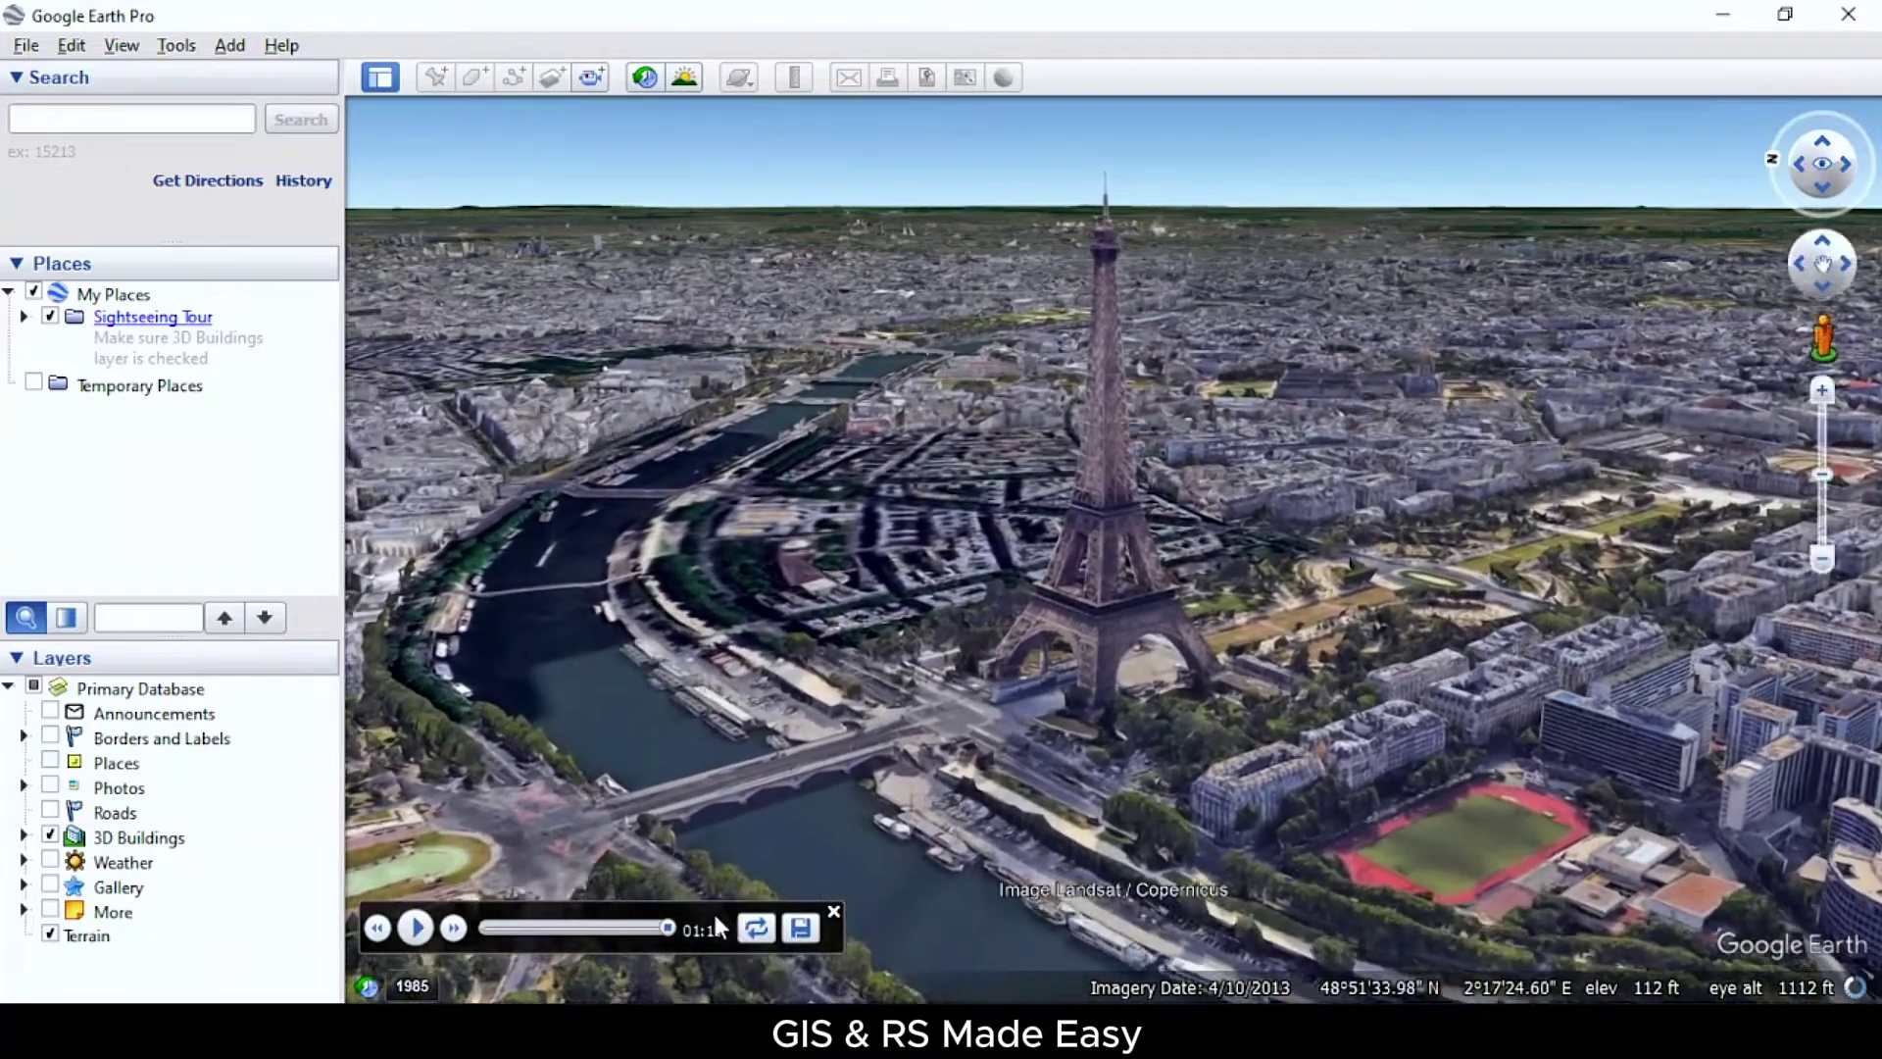
Save the tour as 'Eiffle Tower' under My Places and close the tour player
{"action": "left_click", "coordinate": [800, 927]}
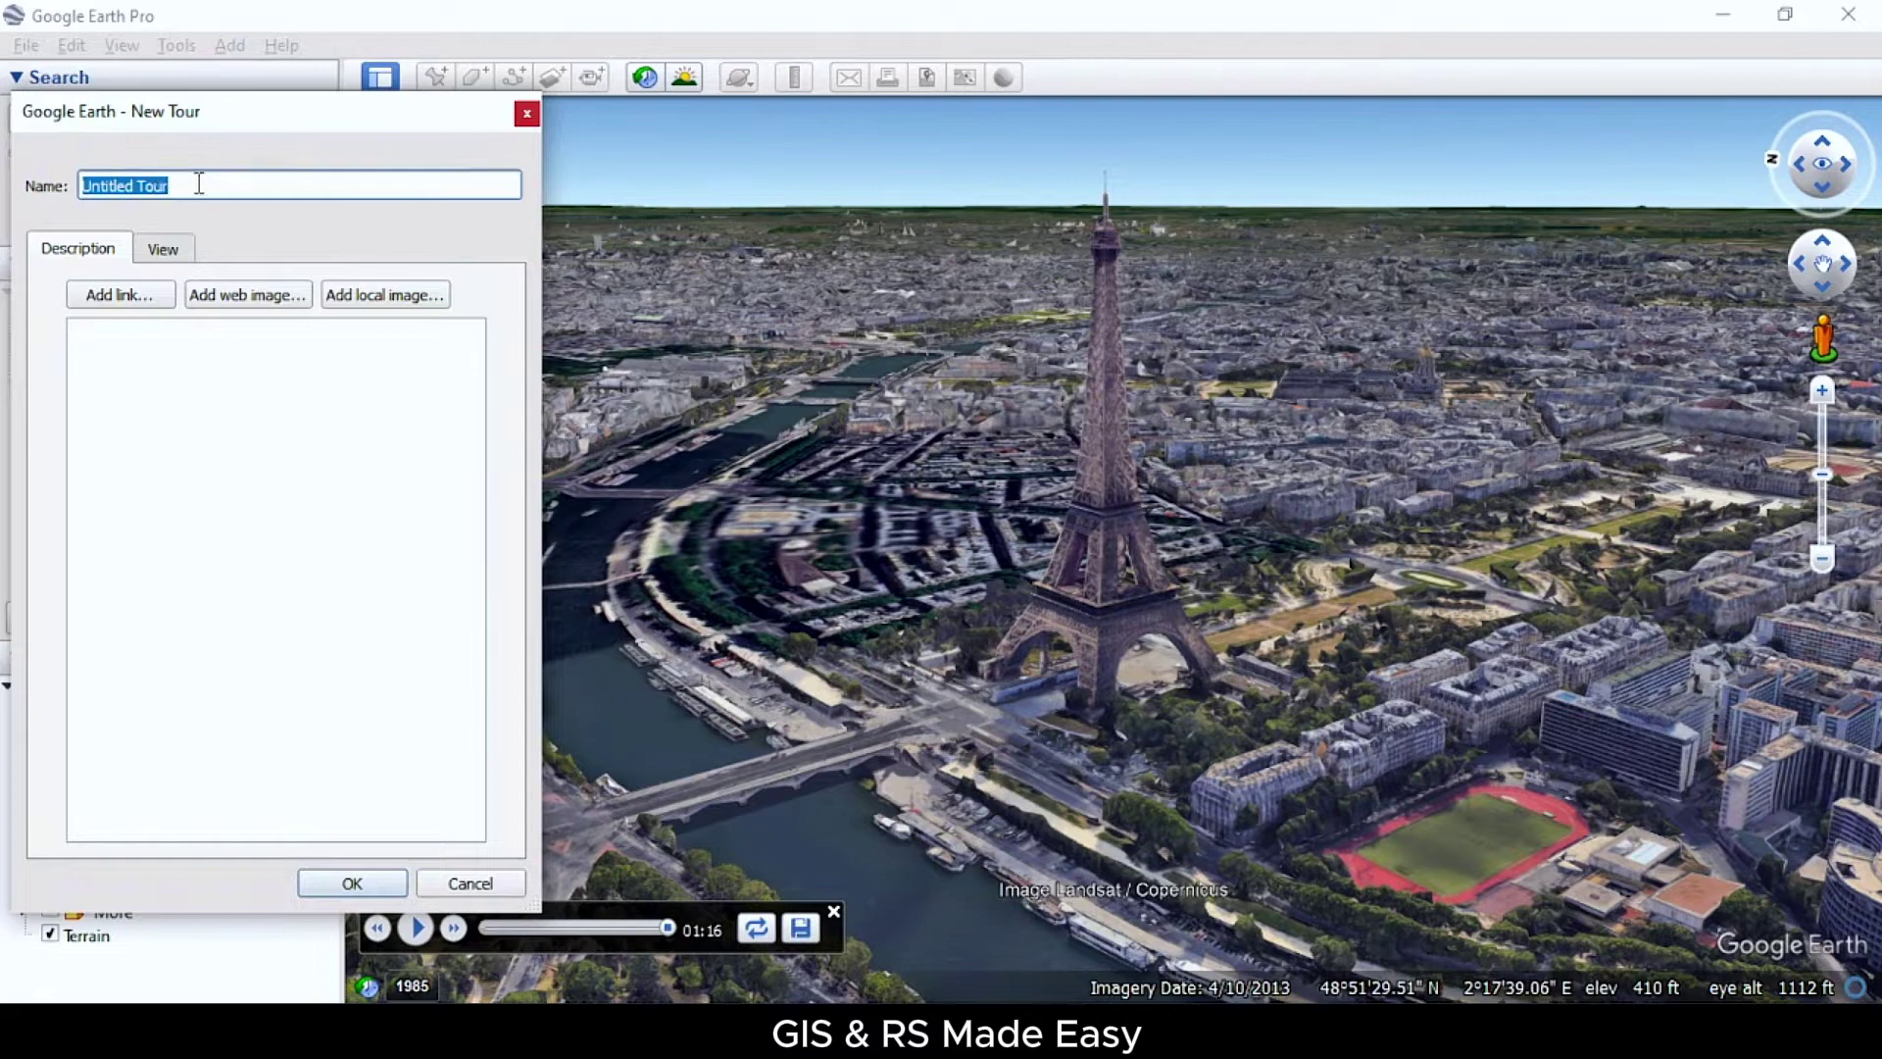
{"action": "type", "text": "Eiffle Towe"}
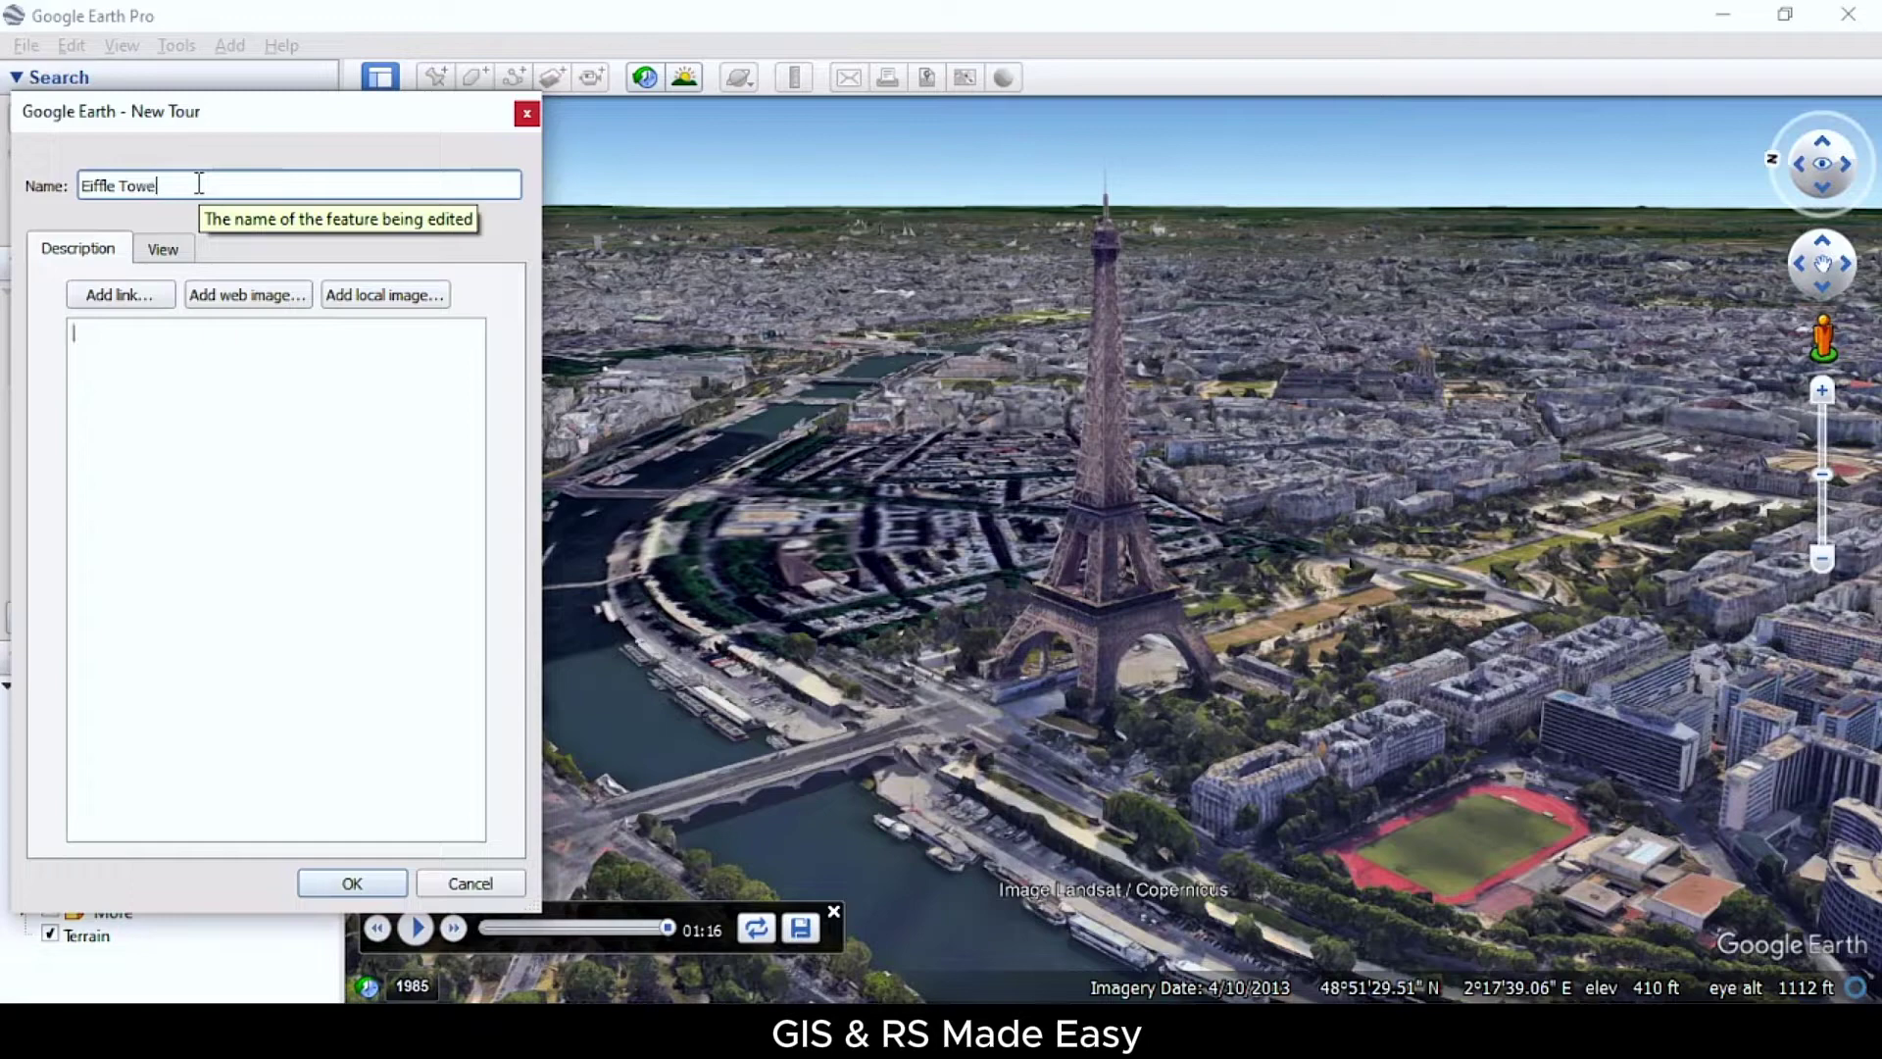
{"action": "type", "text": "r"}
{"action": "left_click", "coordinate": [286, 690]}
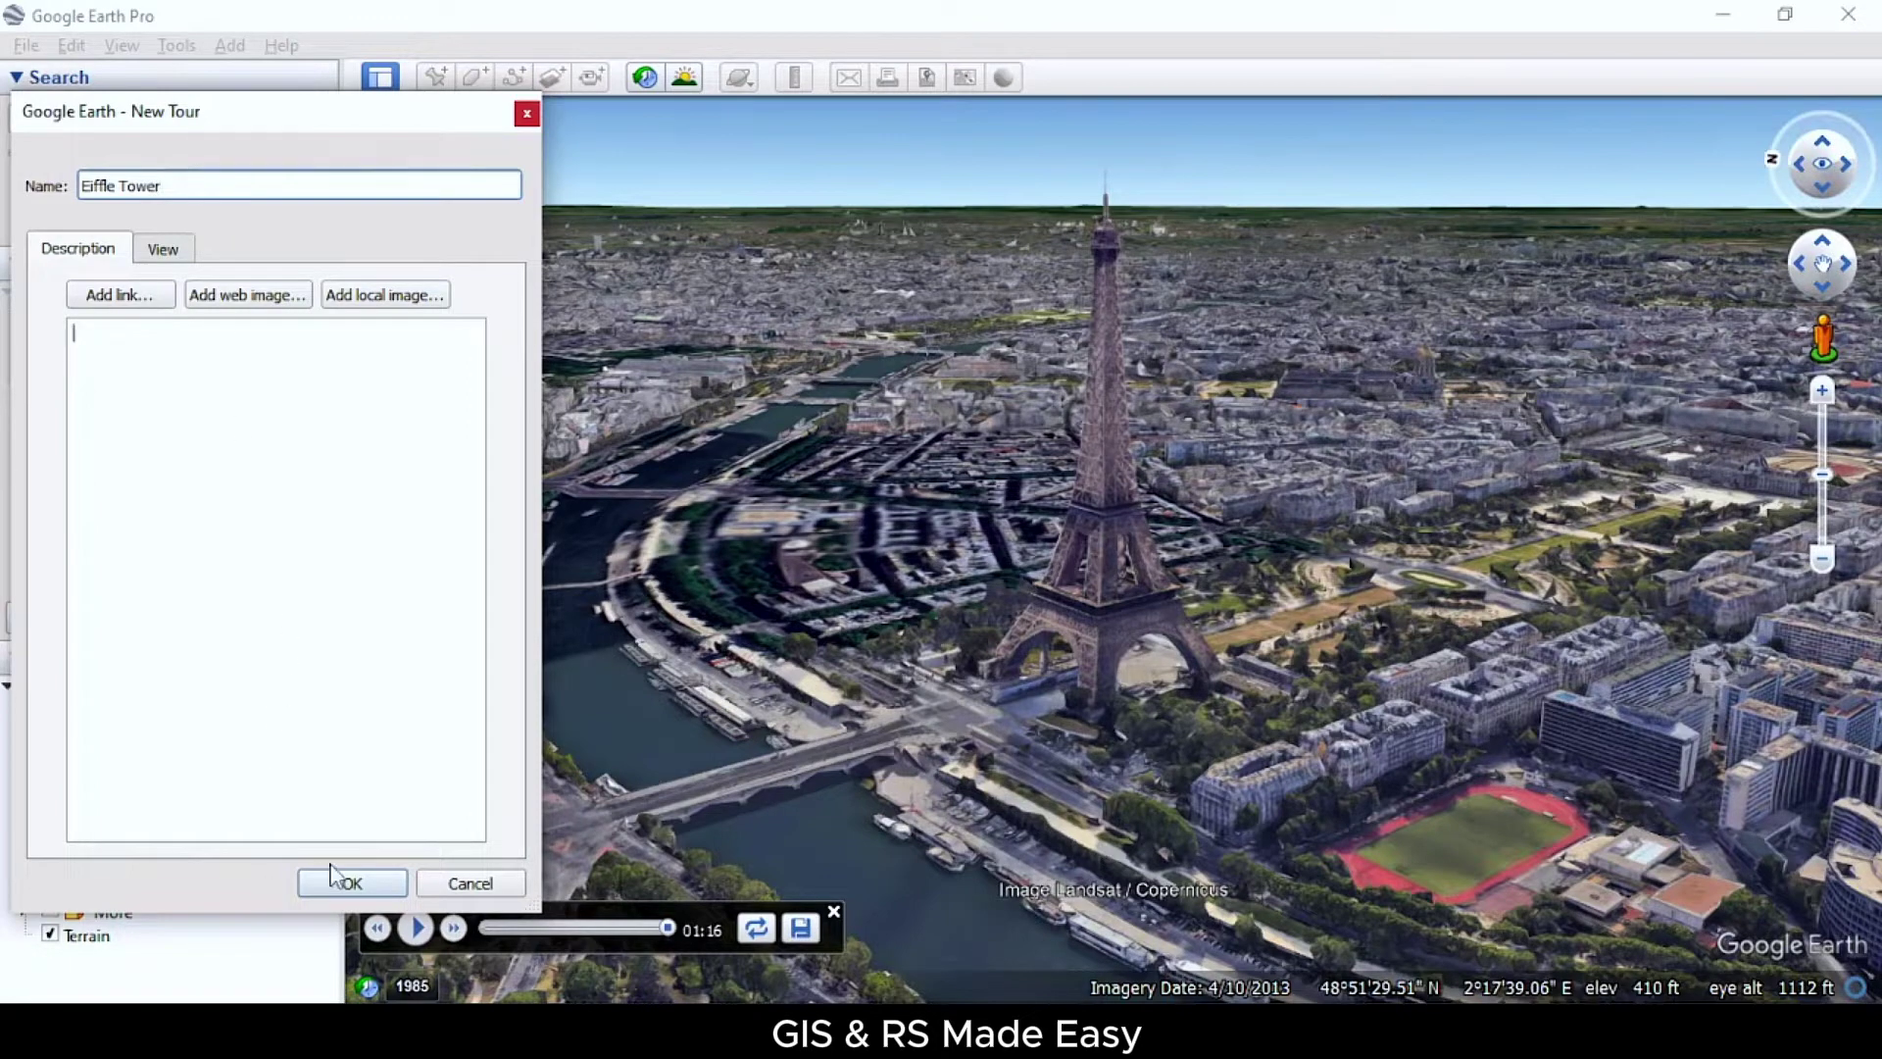
{"action": "left_click", "coordinate": [351, 881]}
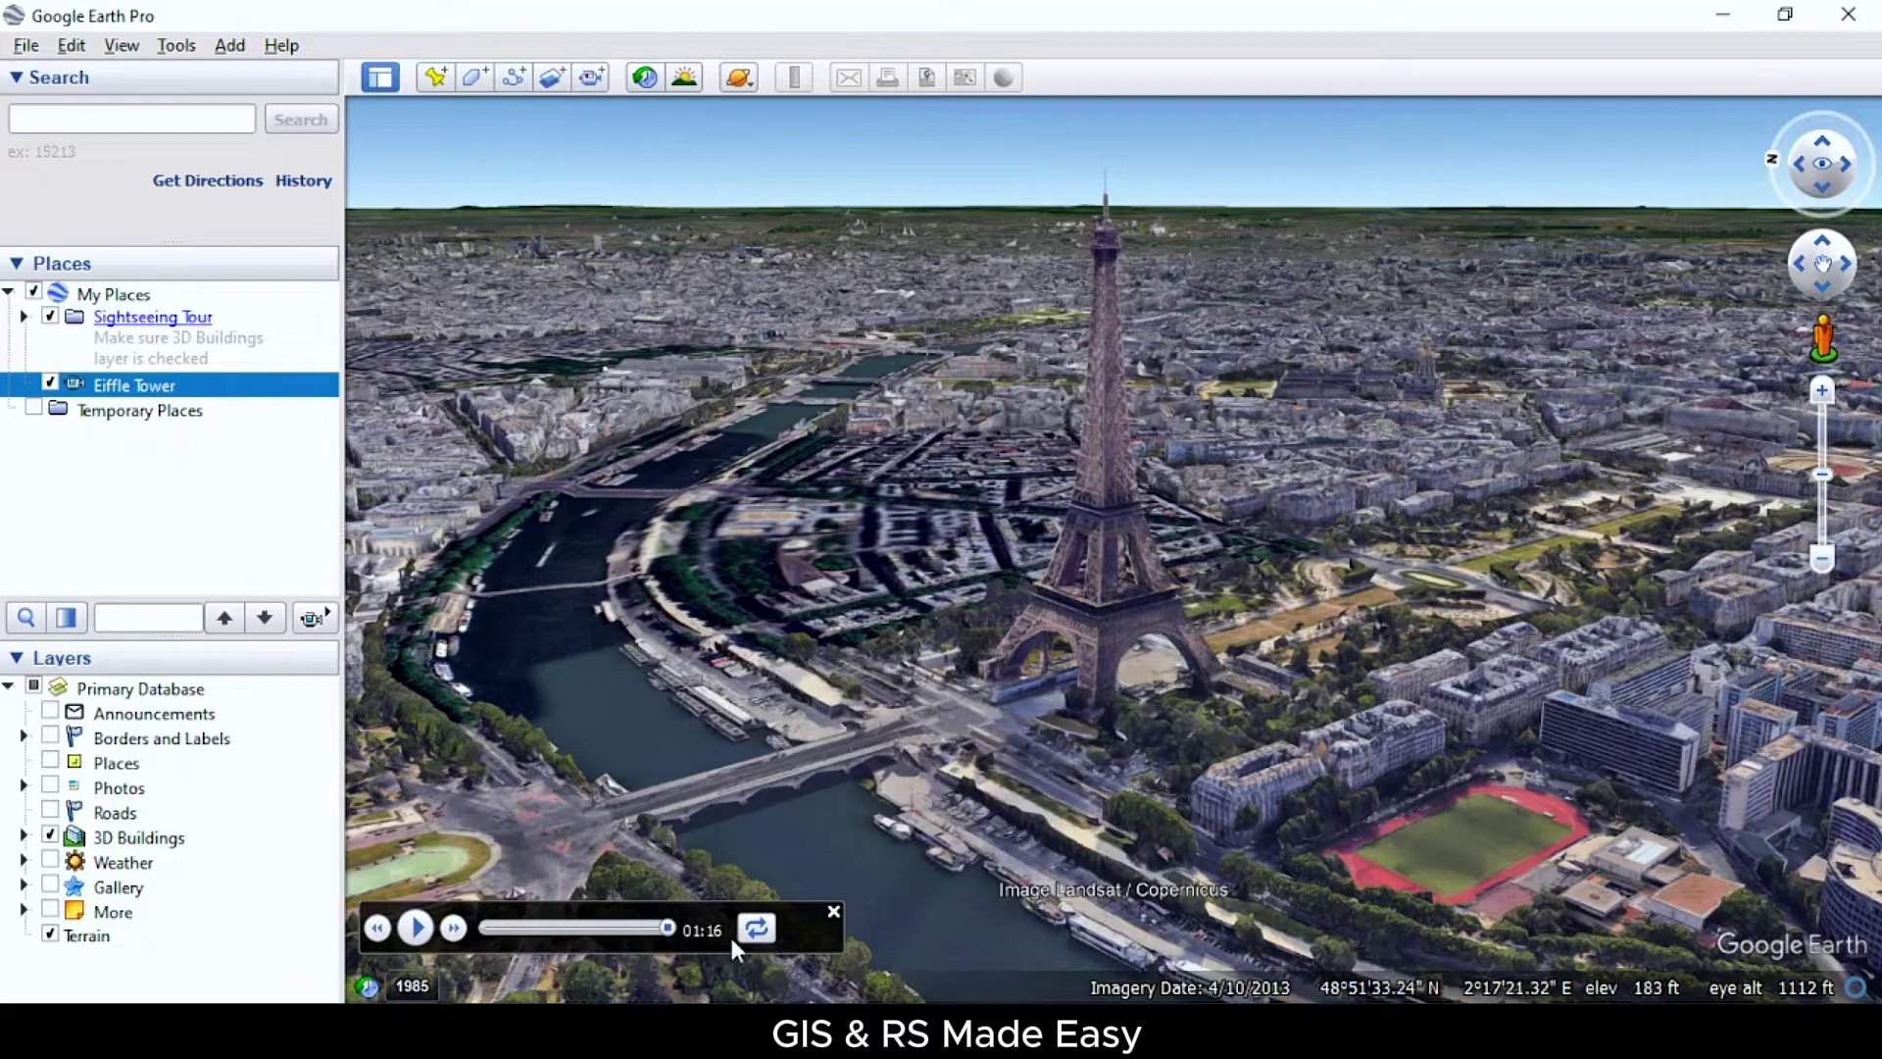
{"action": "left_click", "coordinate": [833, 912]}
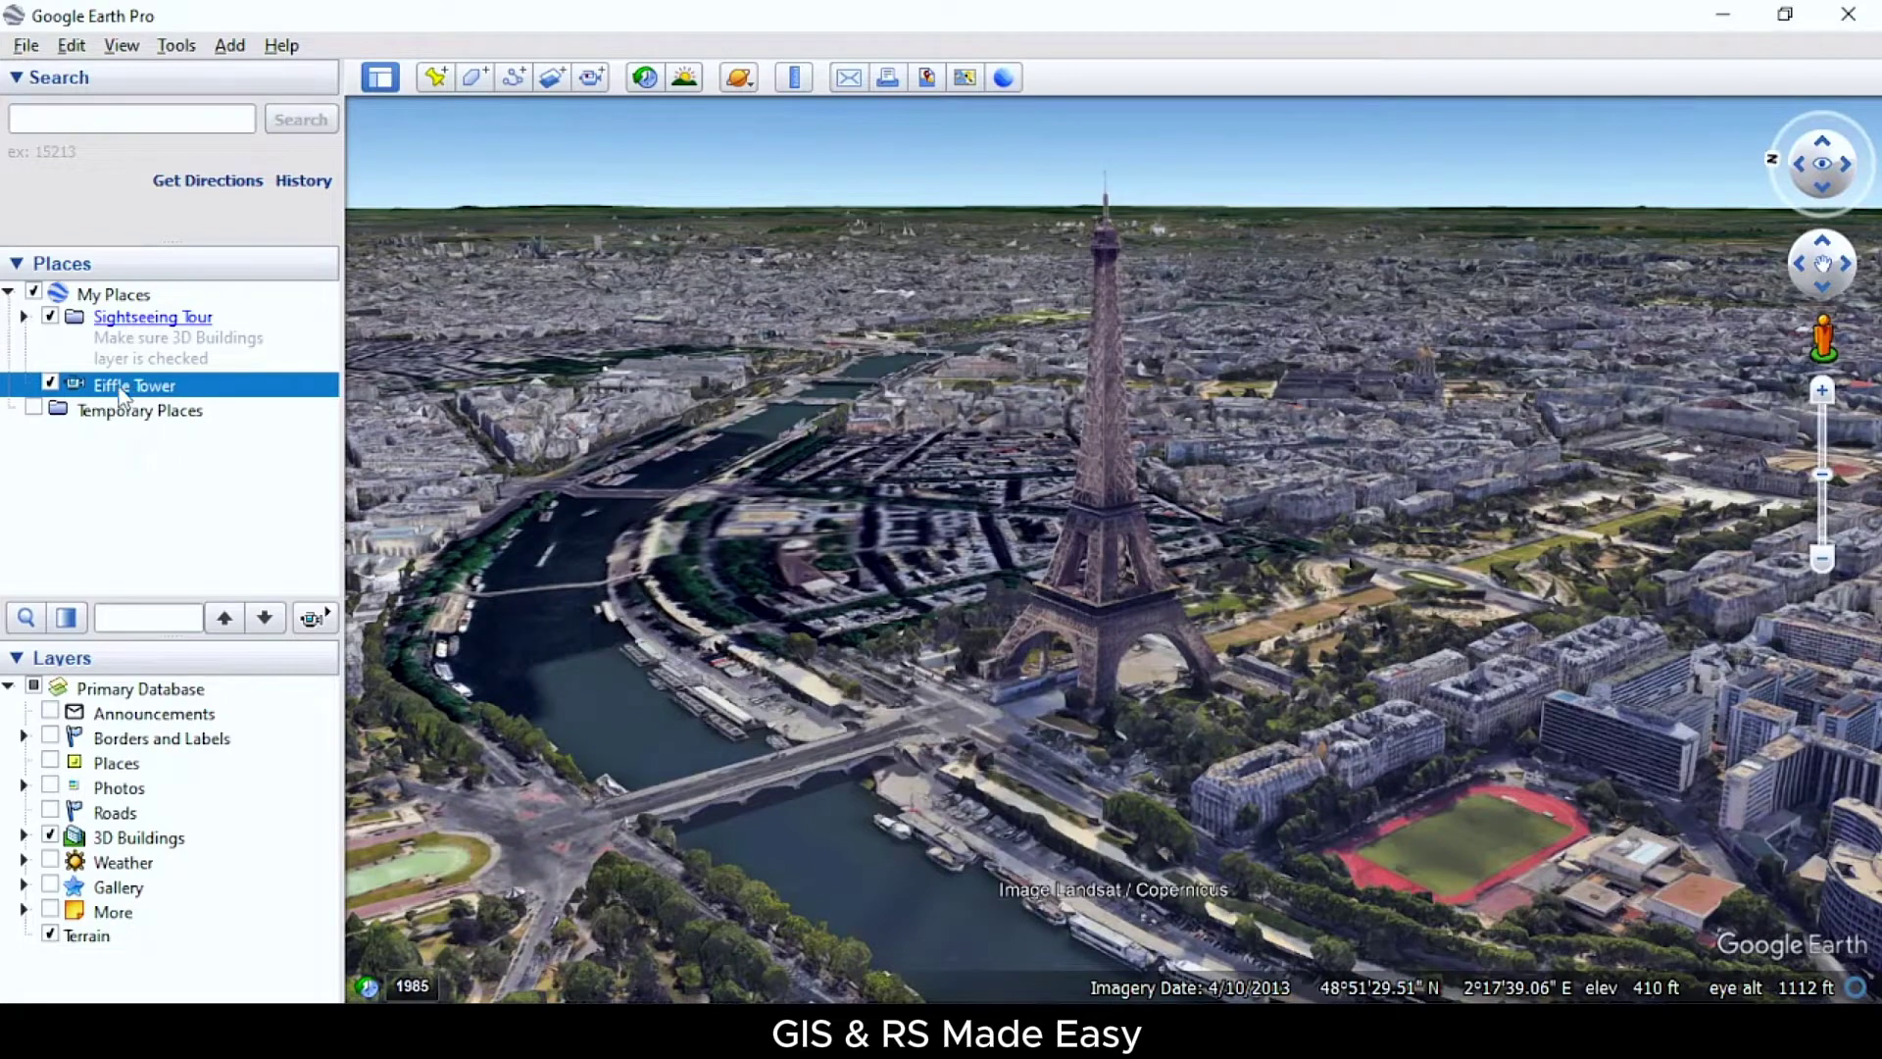
In Movie Maker, choose the saved Eiffle Tower tour as the source and select the output file name
{"action": "left_click", "coordinate": [175, 46]}
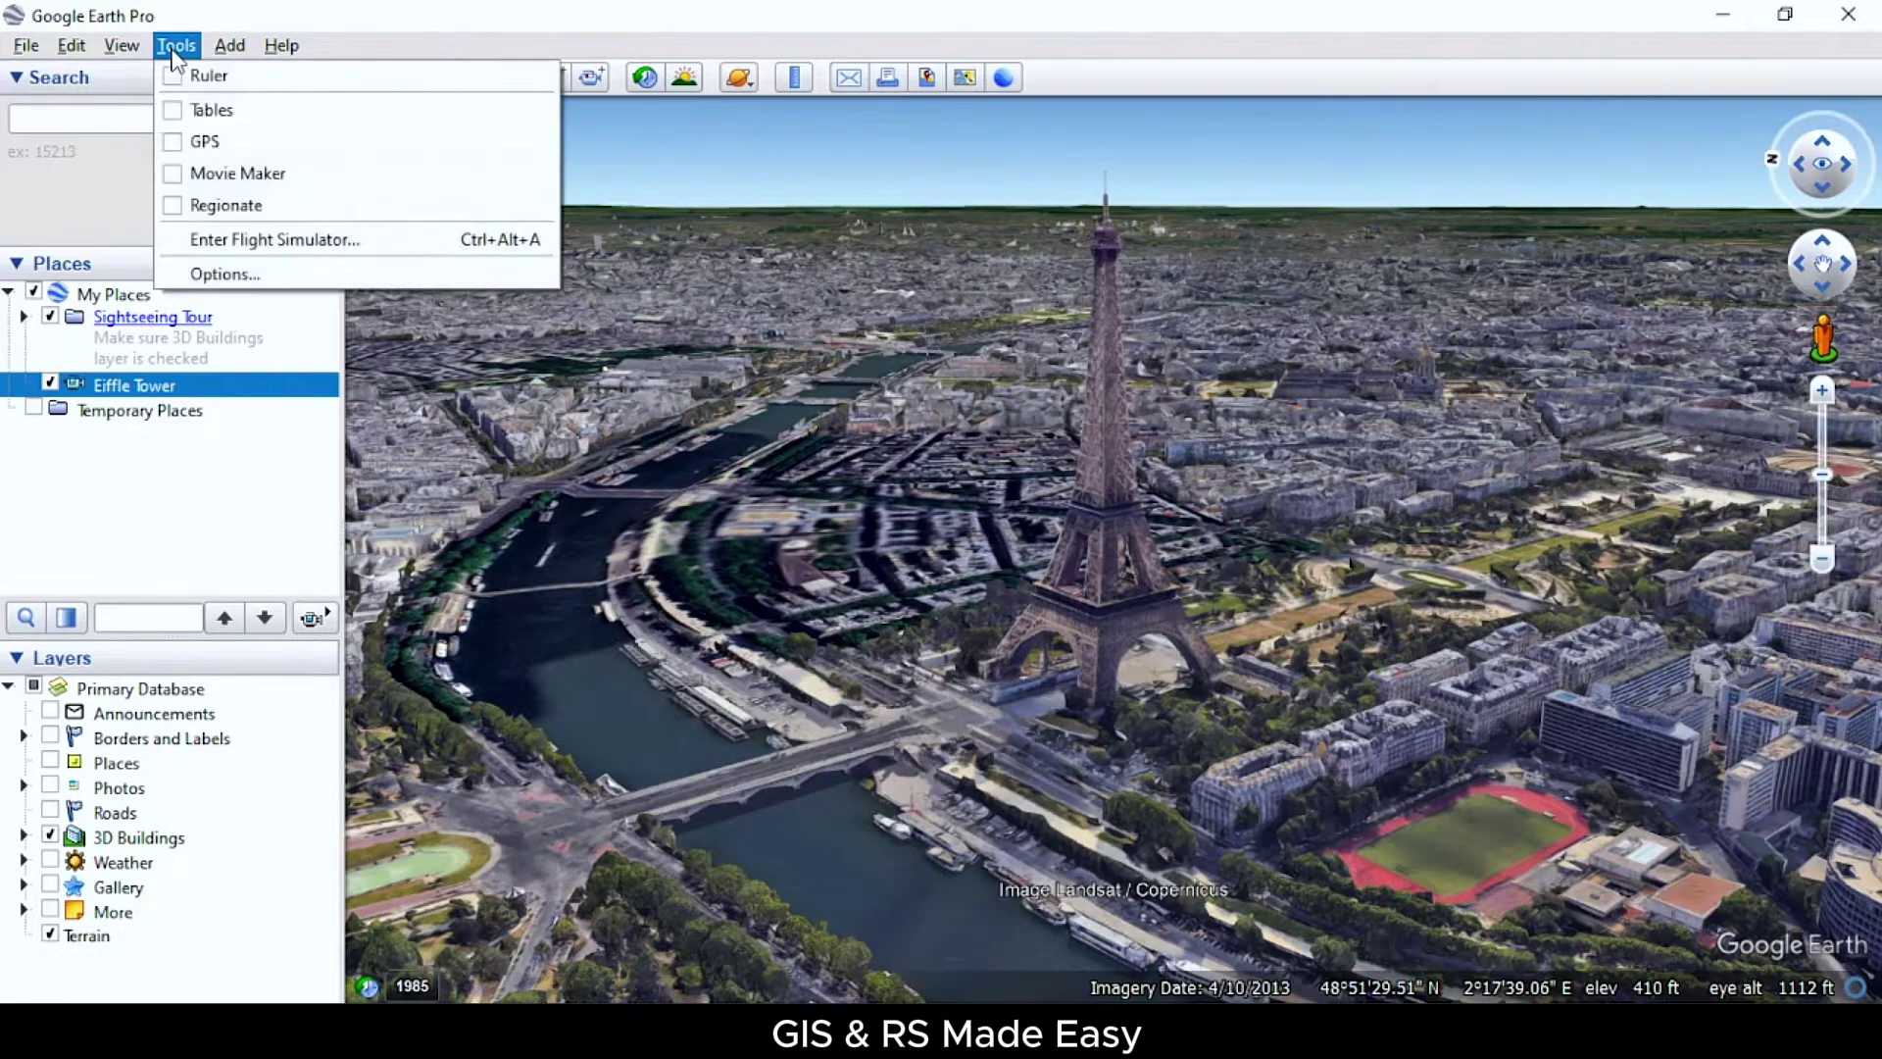
{"action": "left_click", "coordinate": [251, 176]}
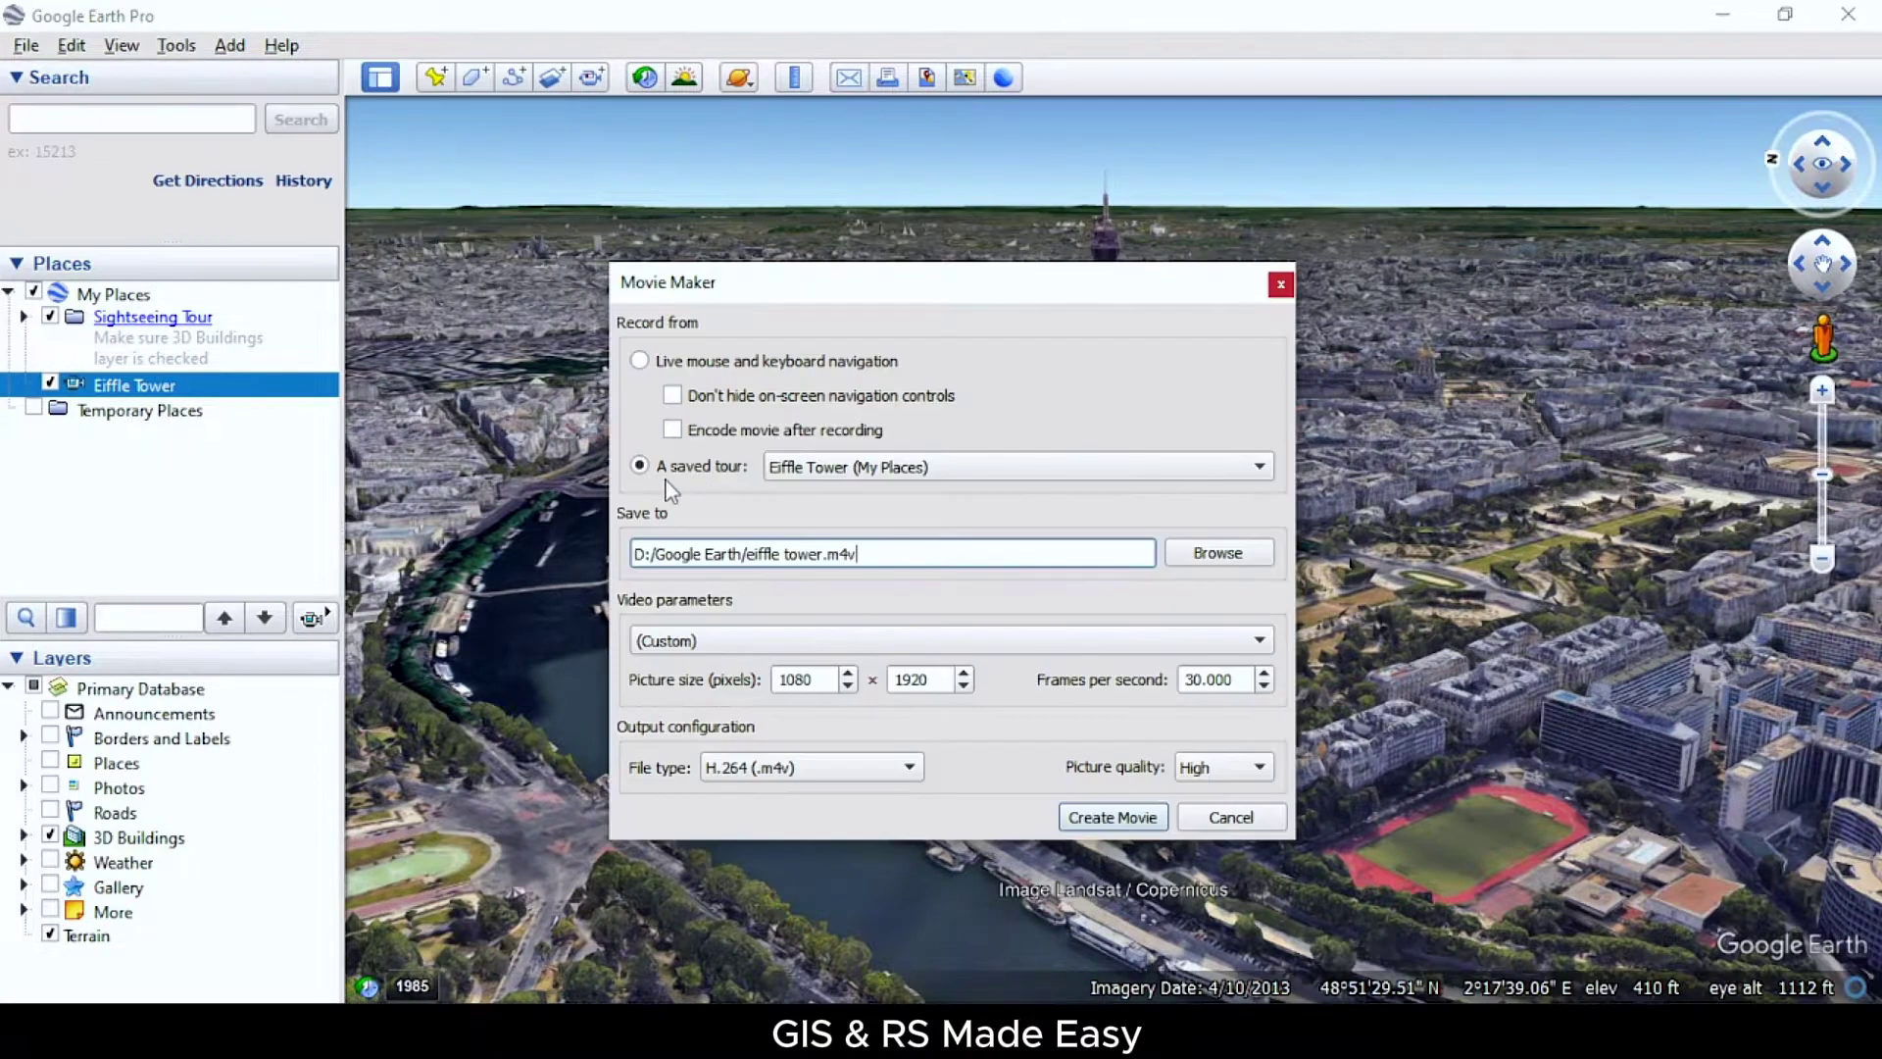
{"action": "left_click", "coordinate": [863, 468]}
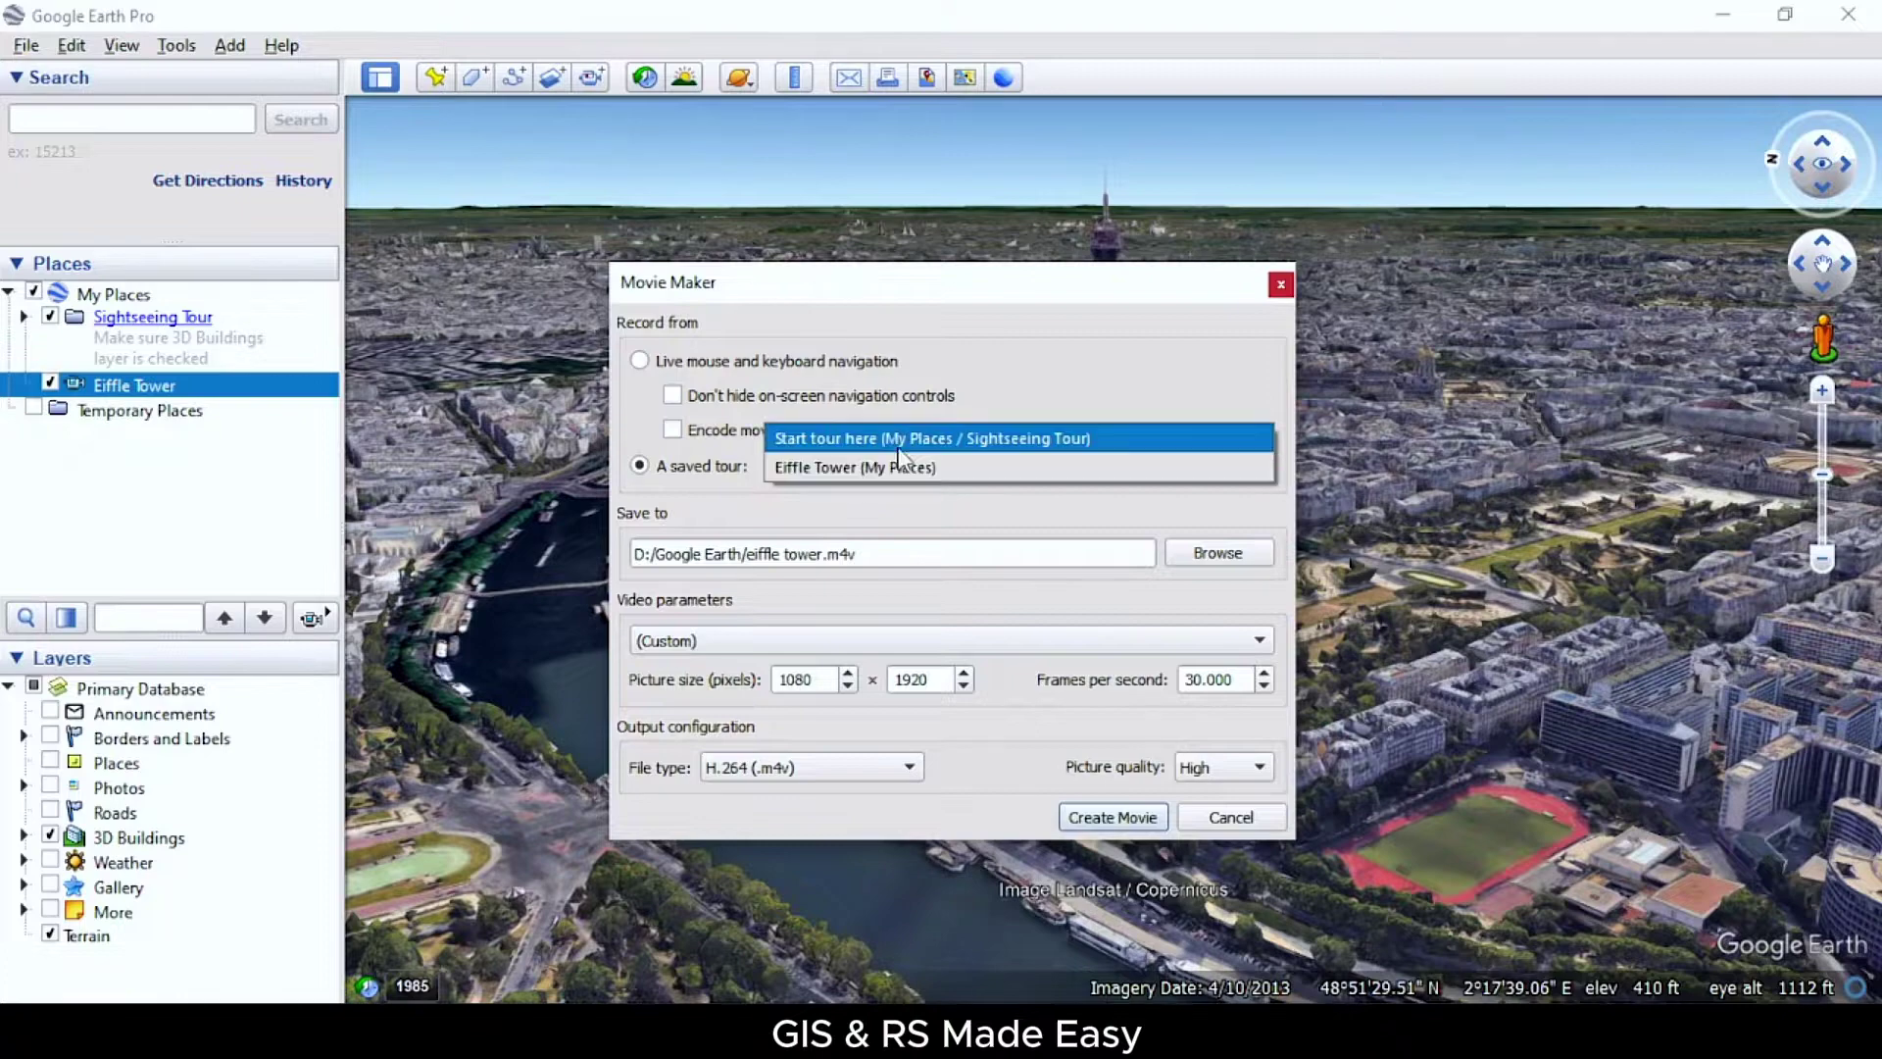
{"action": "left_click", "coordinate": [878, 468]}
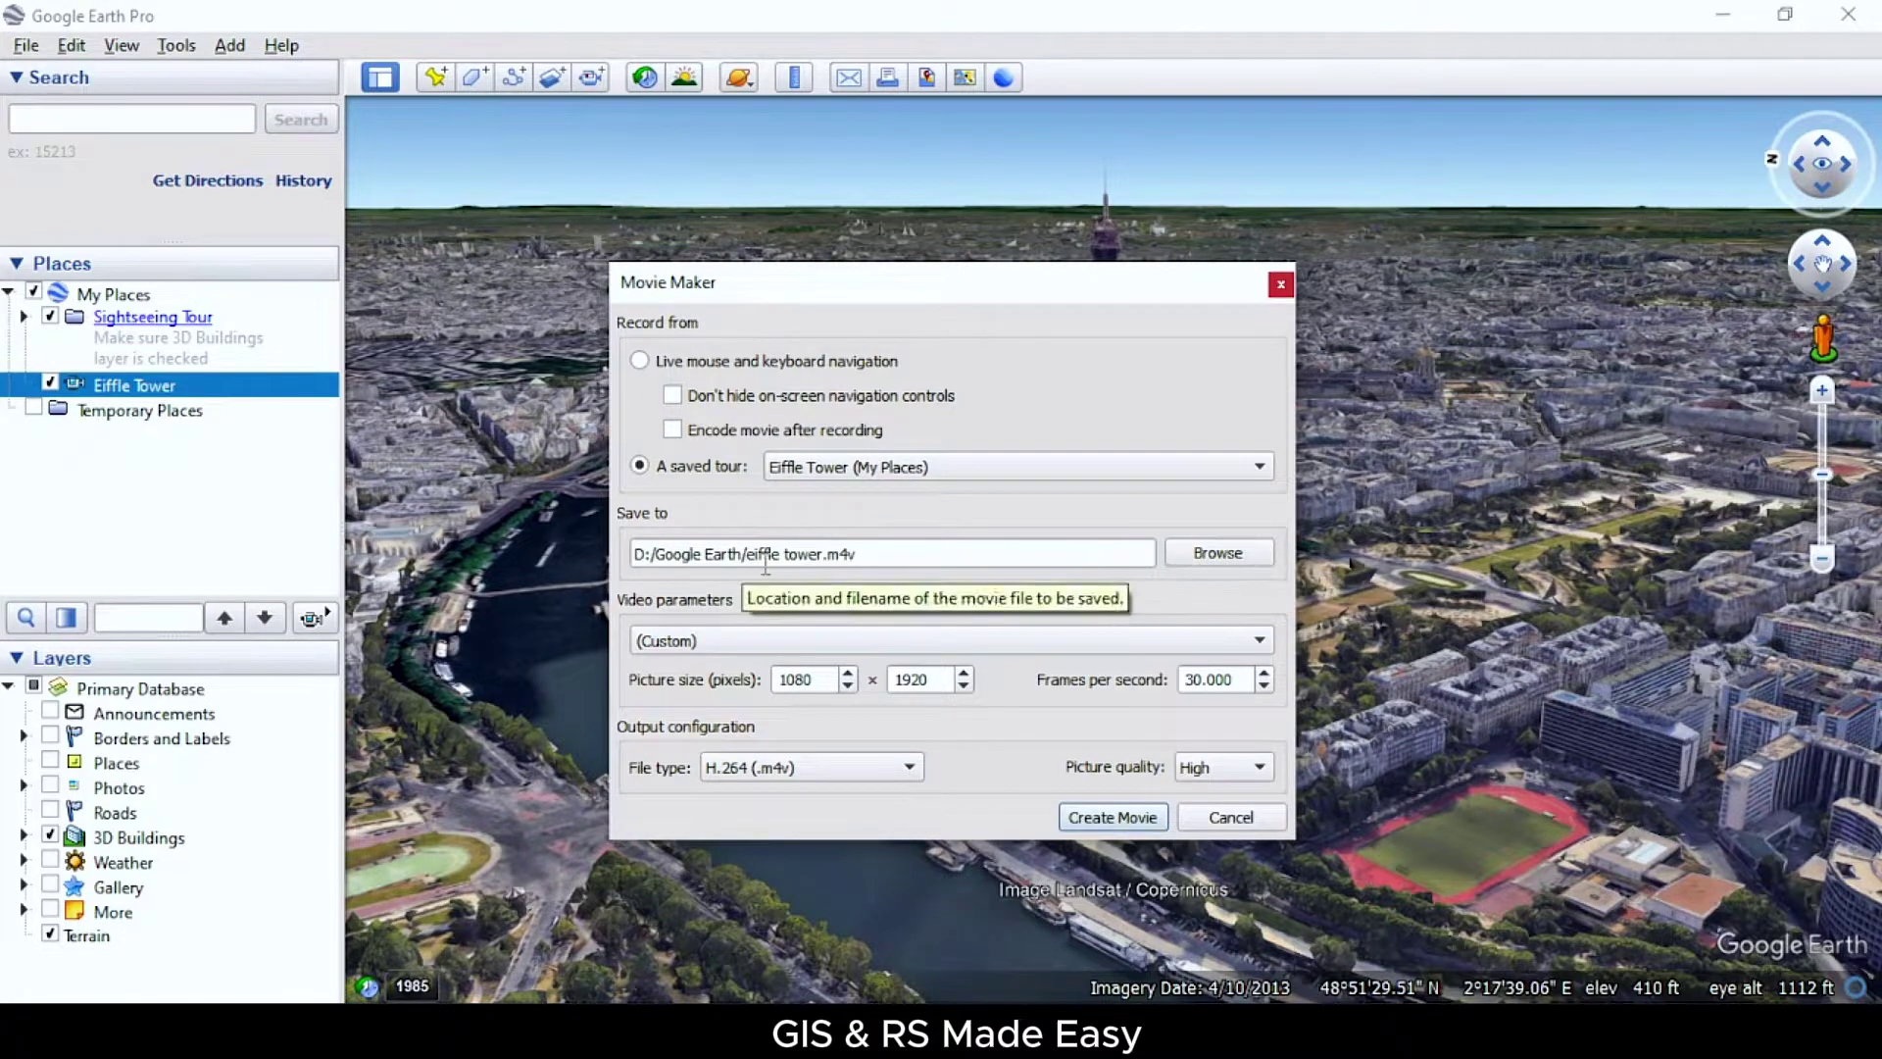
{"action": "left_click_drag", "start_coordinate": [746, 554], "coordinate": [821, 555]}
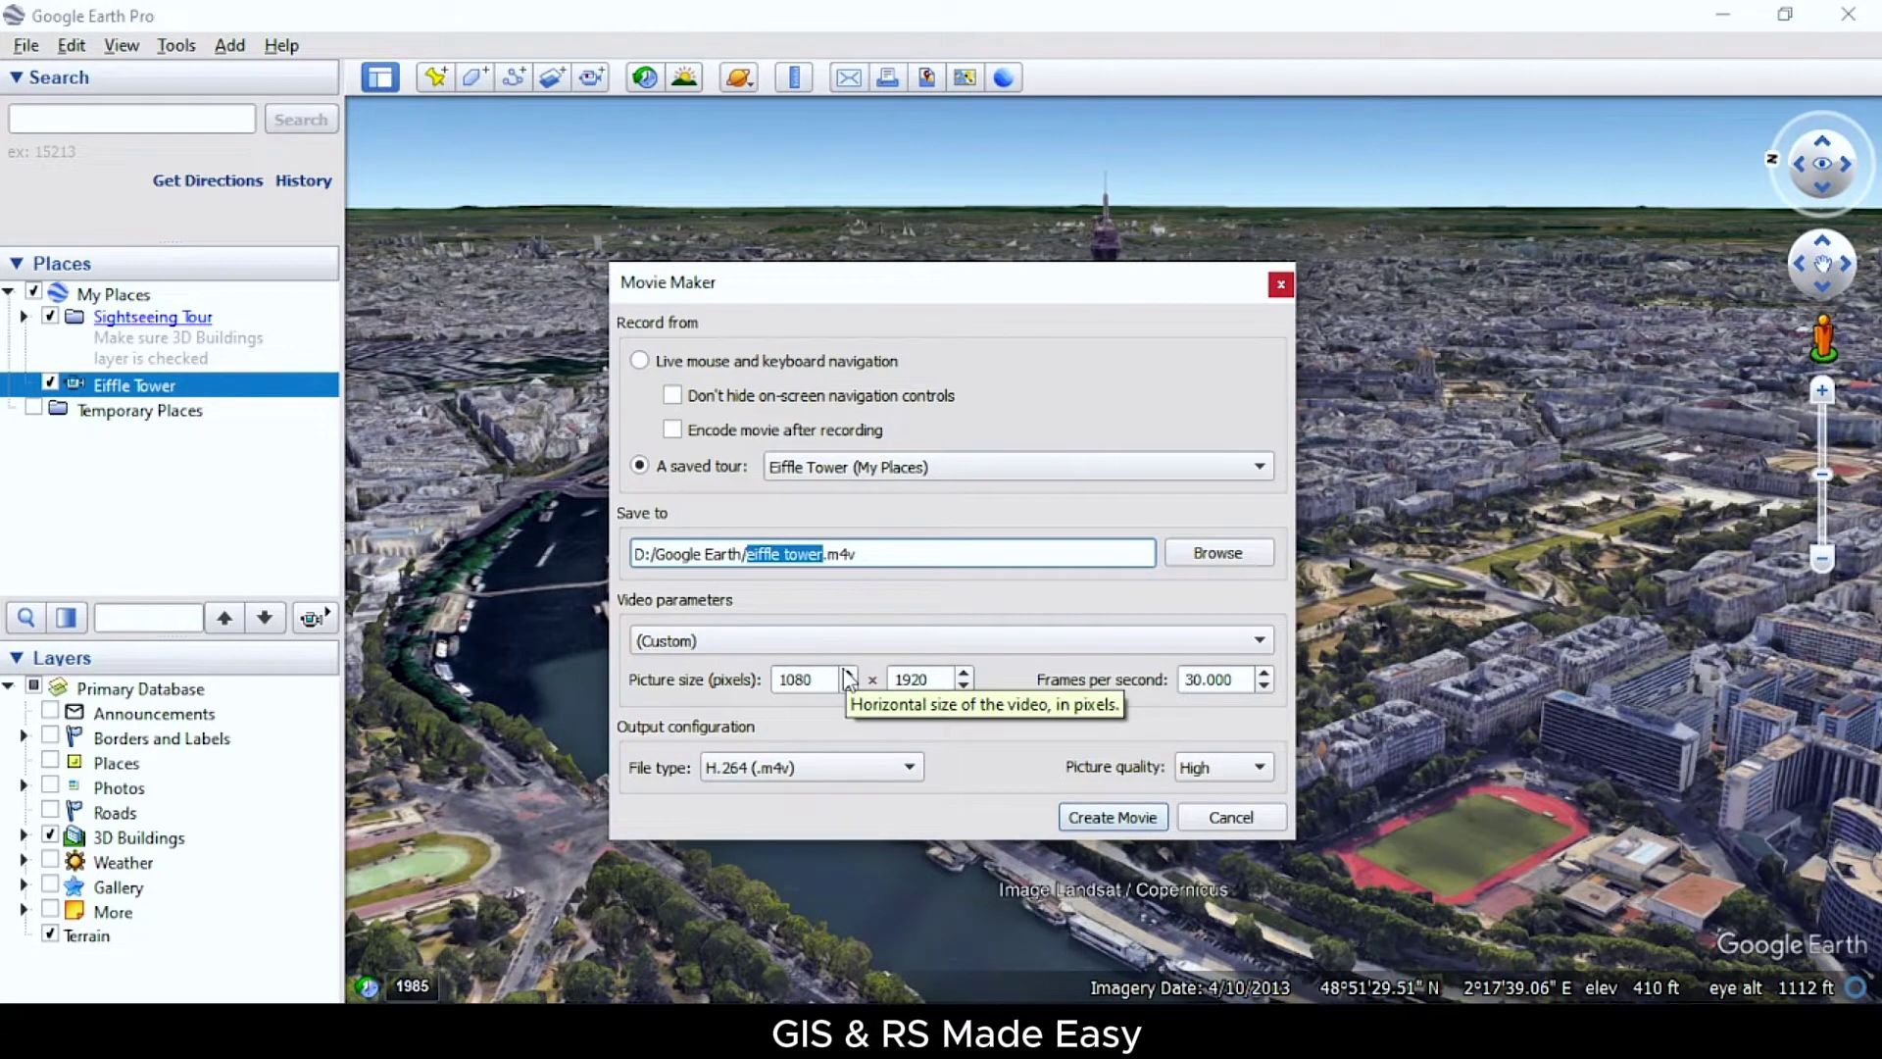
Set the video to HD 1080p, H.264 (.m4v) file type, and Maximum picture quality
{"action": "left_click", "coordinate": [720, 642]}
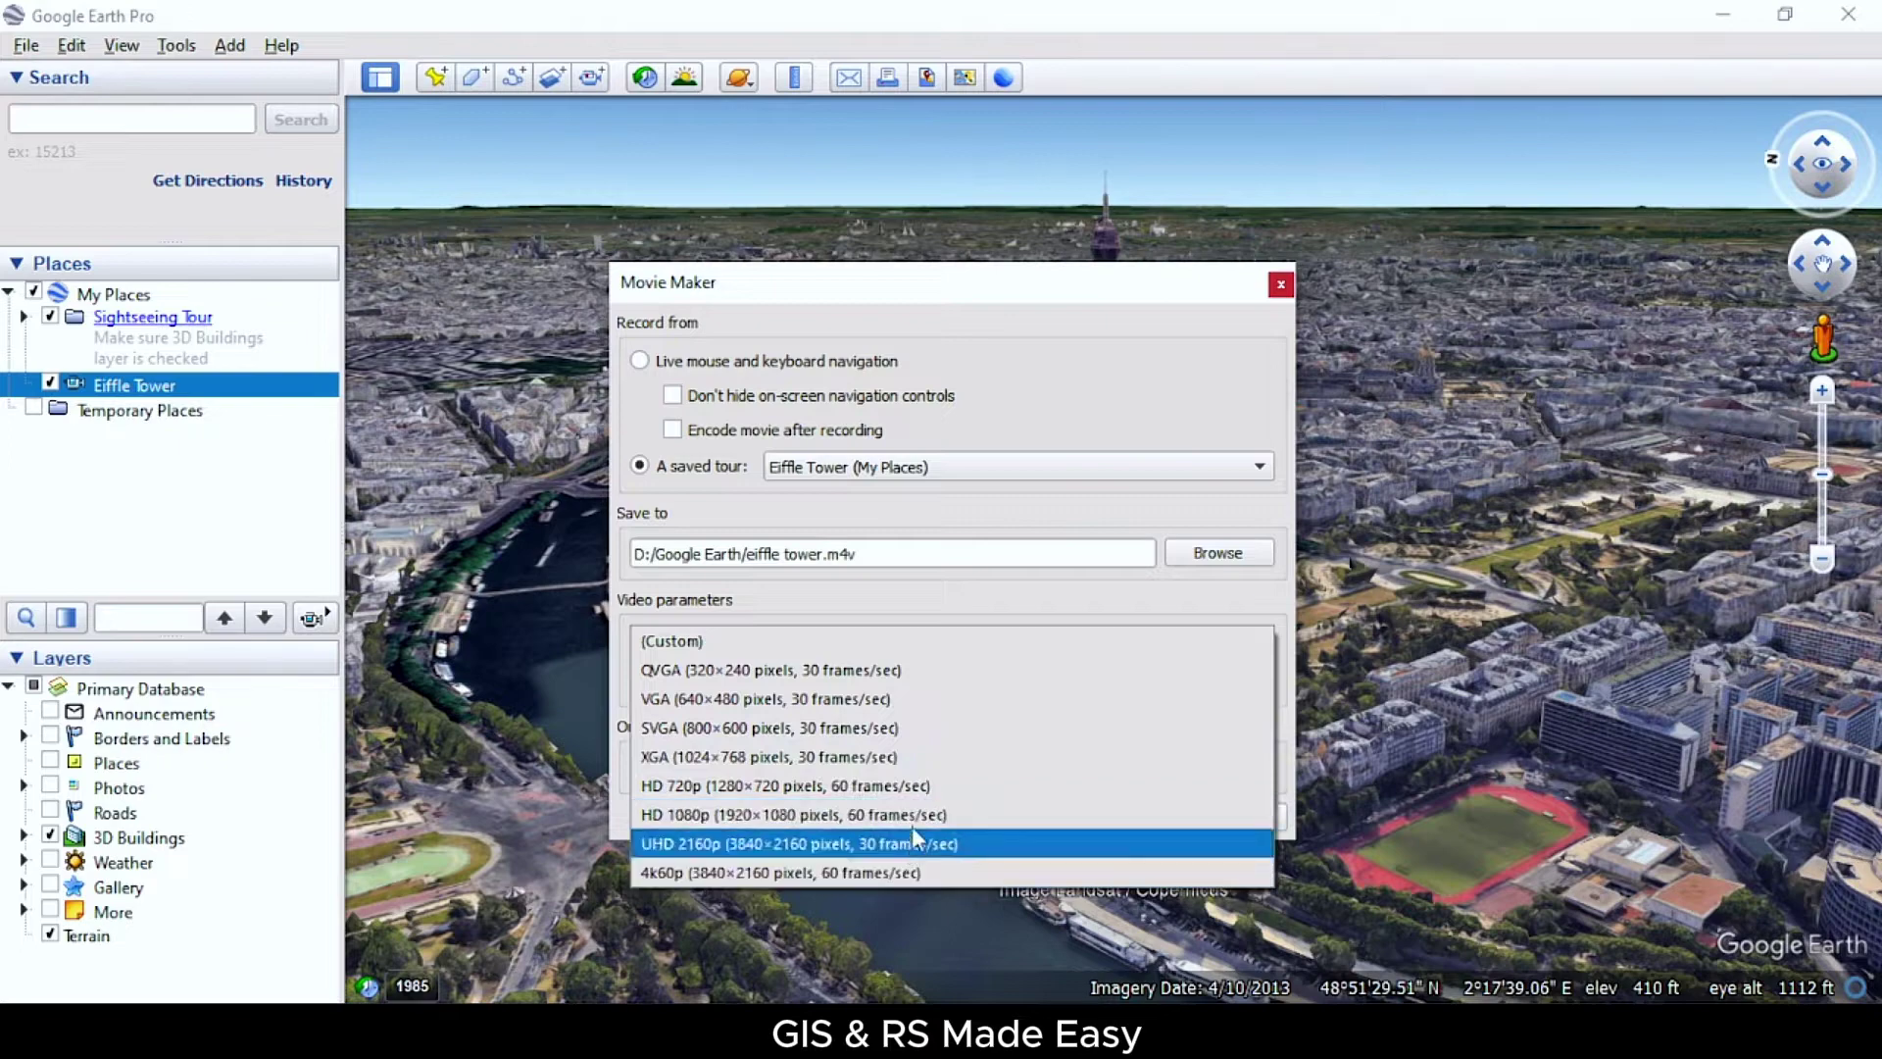
{"action": "left_click", "coordinate": [684, 638]}
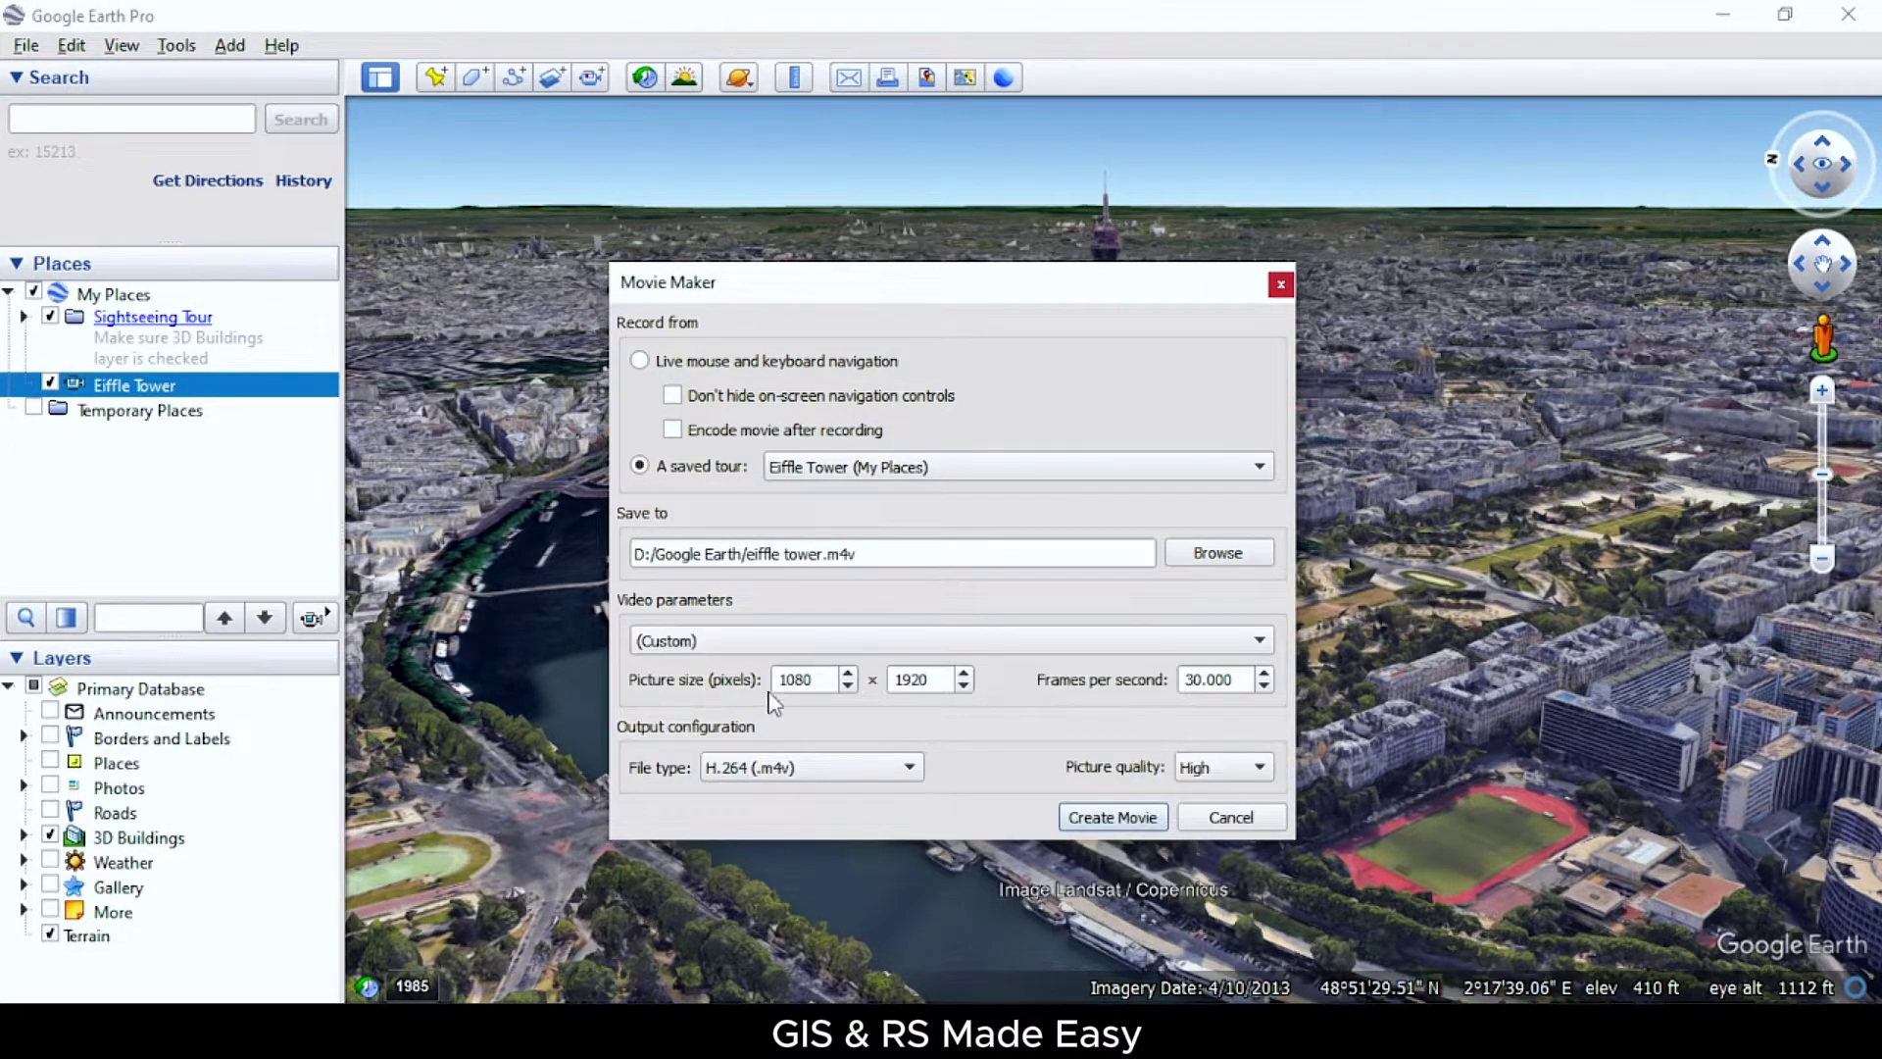
{"action": "left_click", "coordinate": [756, 642]}
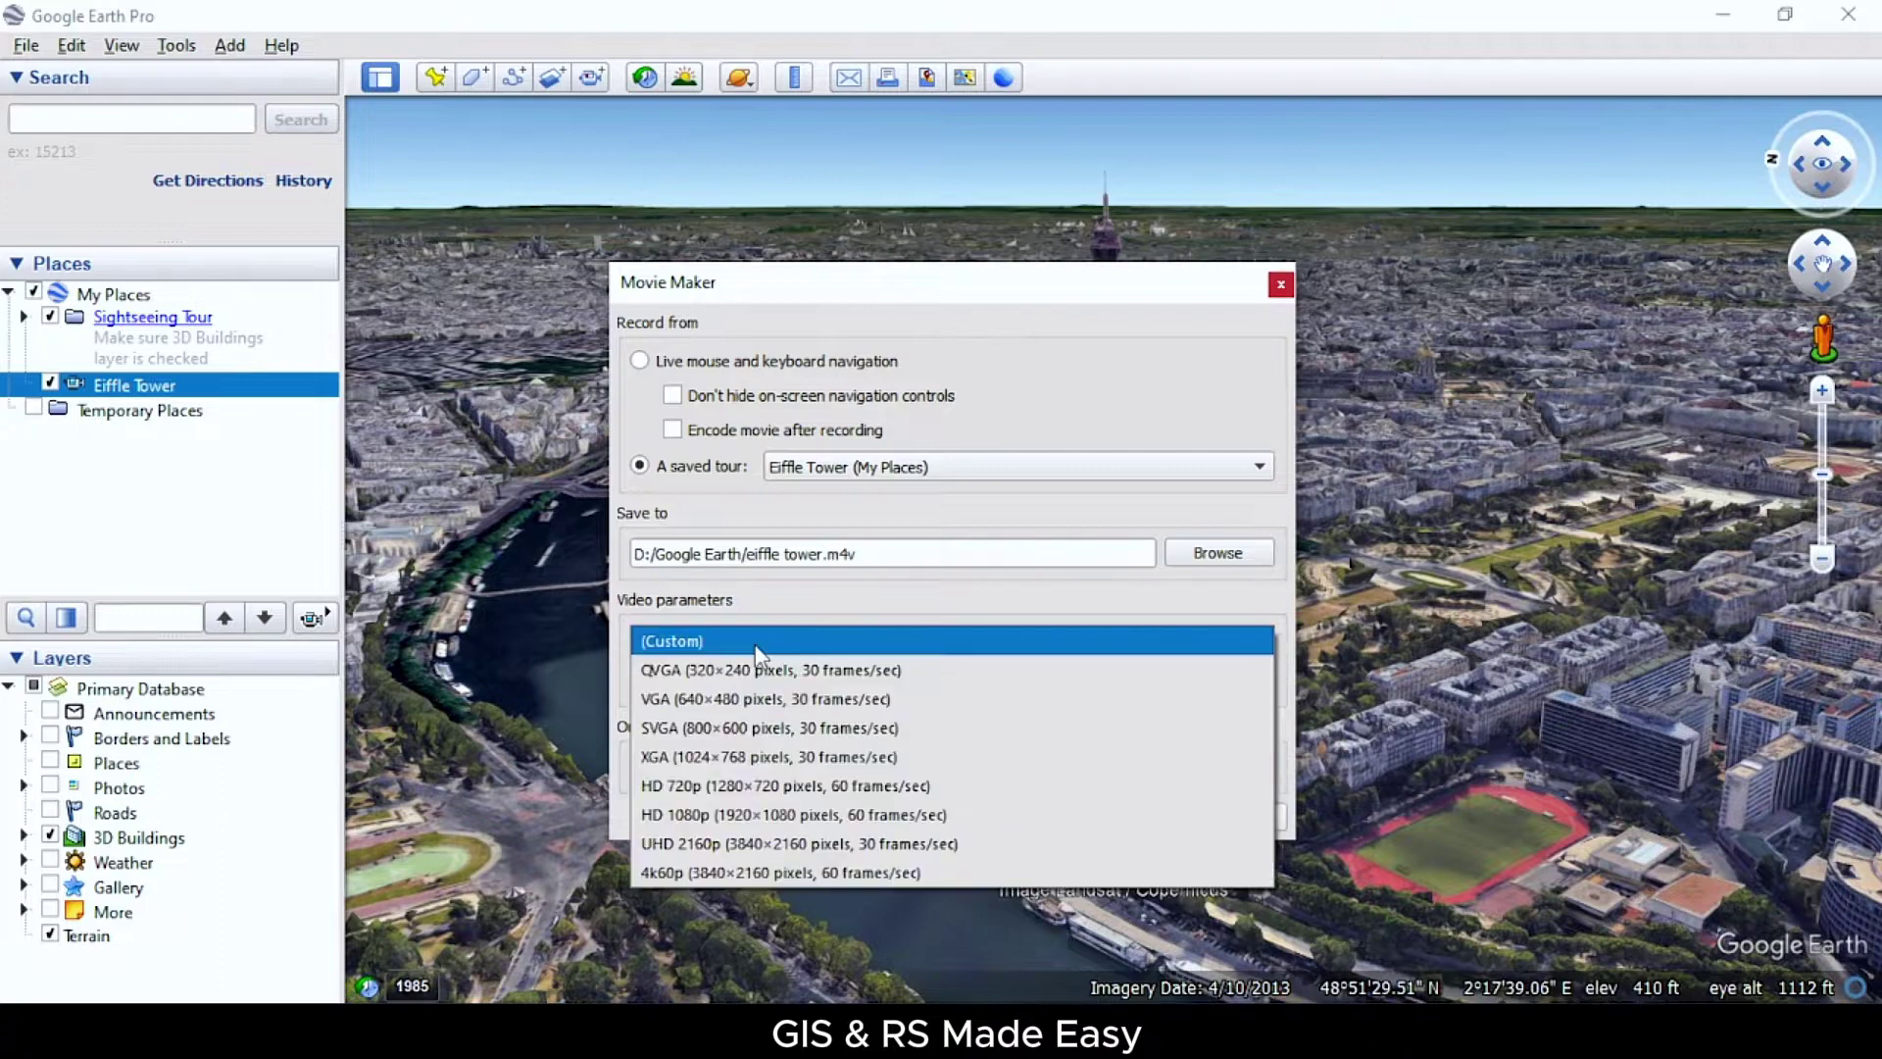
{"action": "left_click", "coordinate": [743, 824]}
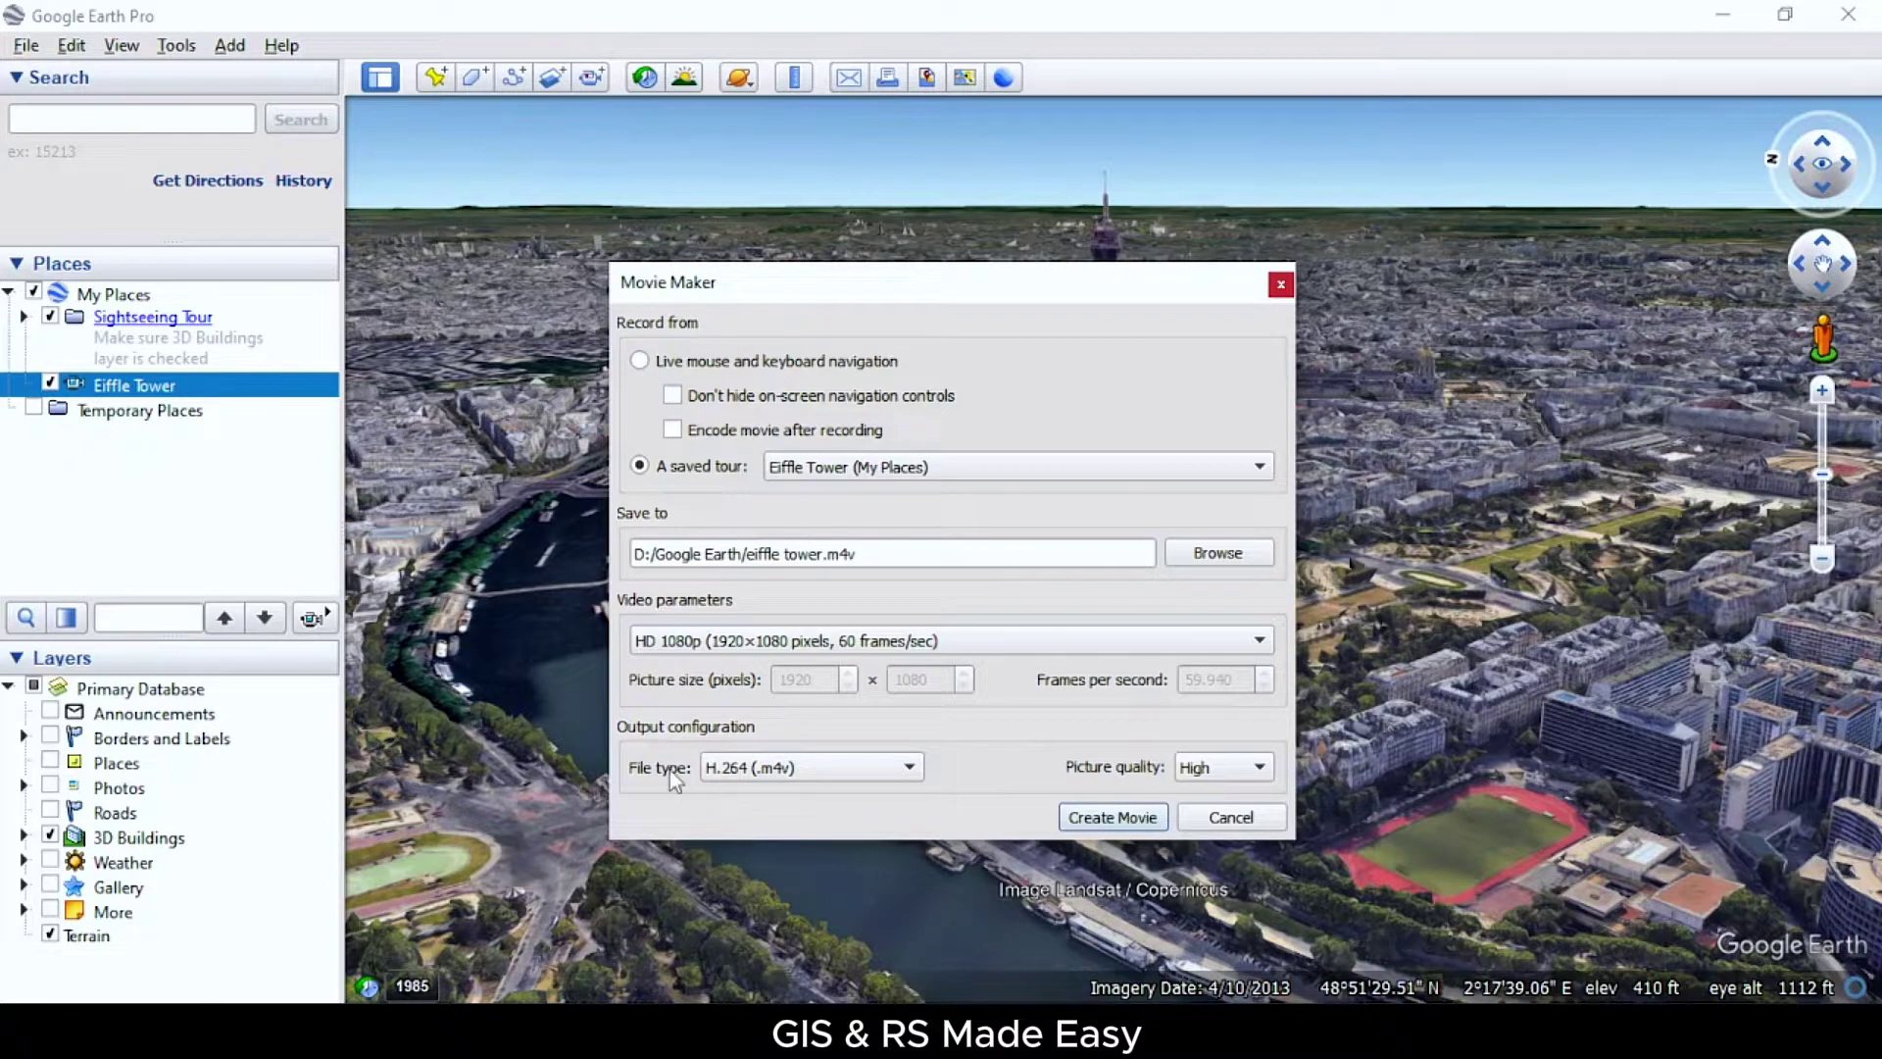
{"action": "left_click", "coordinate": [766, 772]}
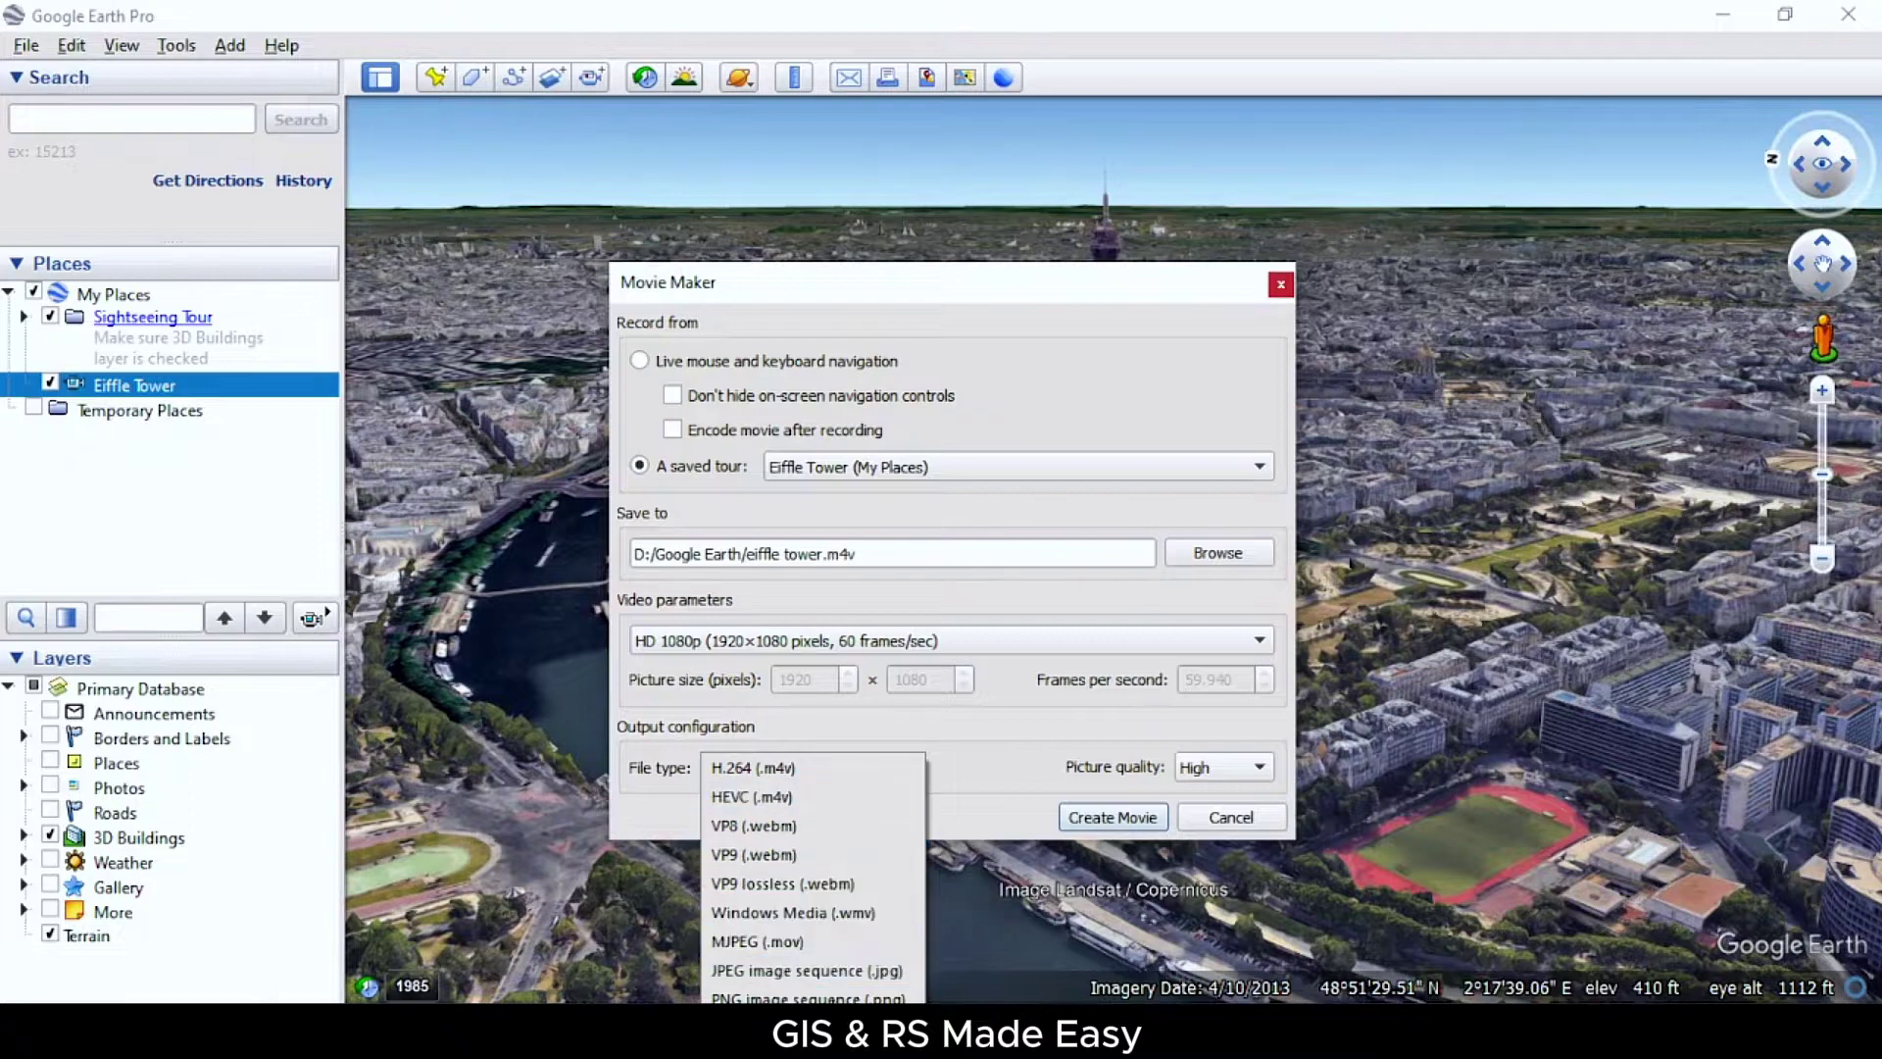
{"action": "left_click", "coordinate": [882, 765]}
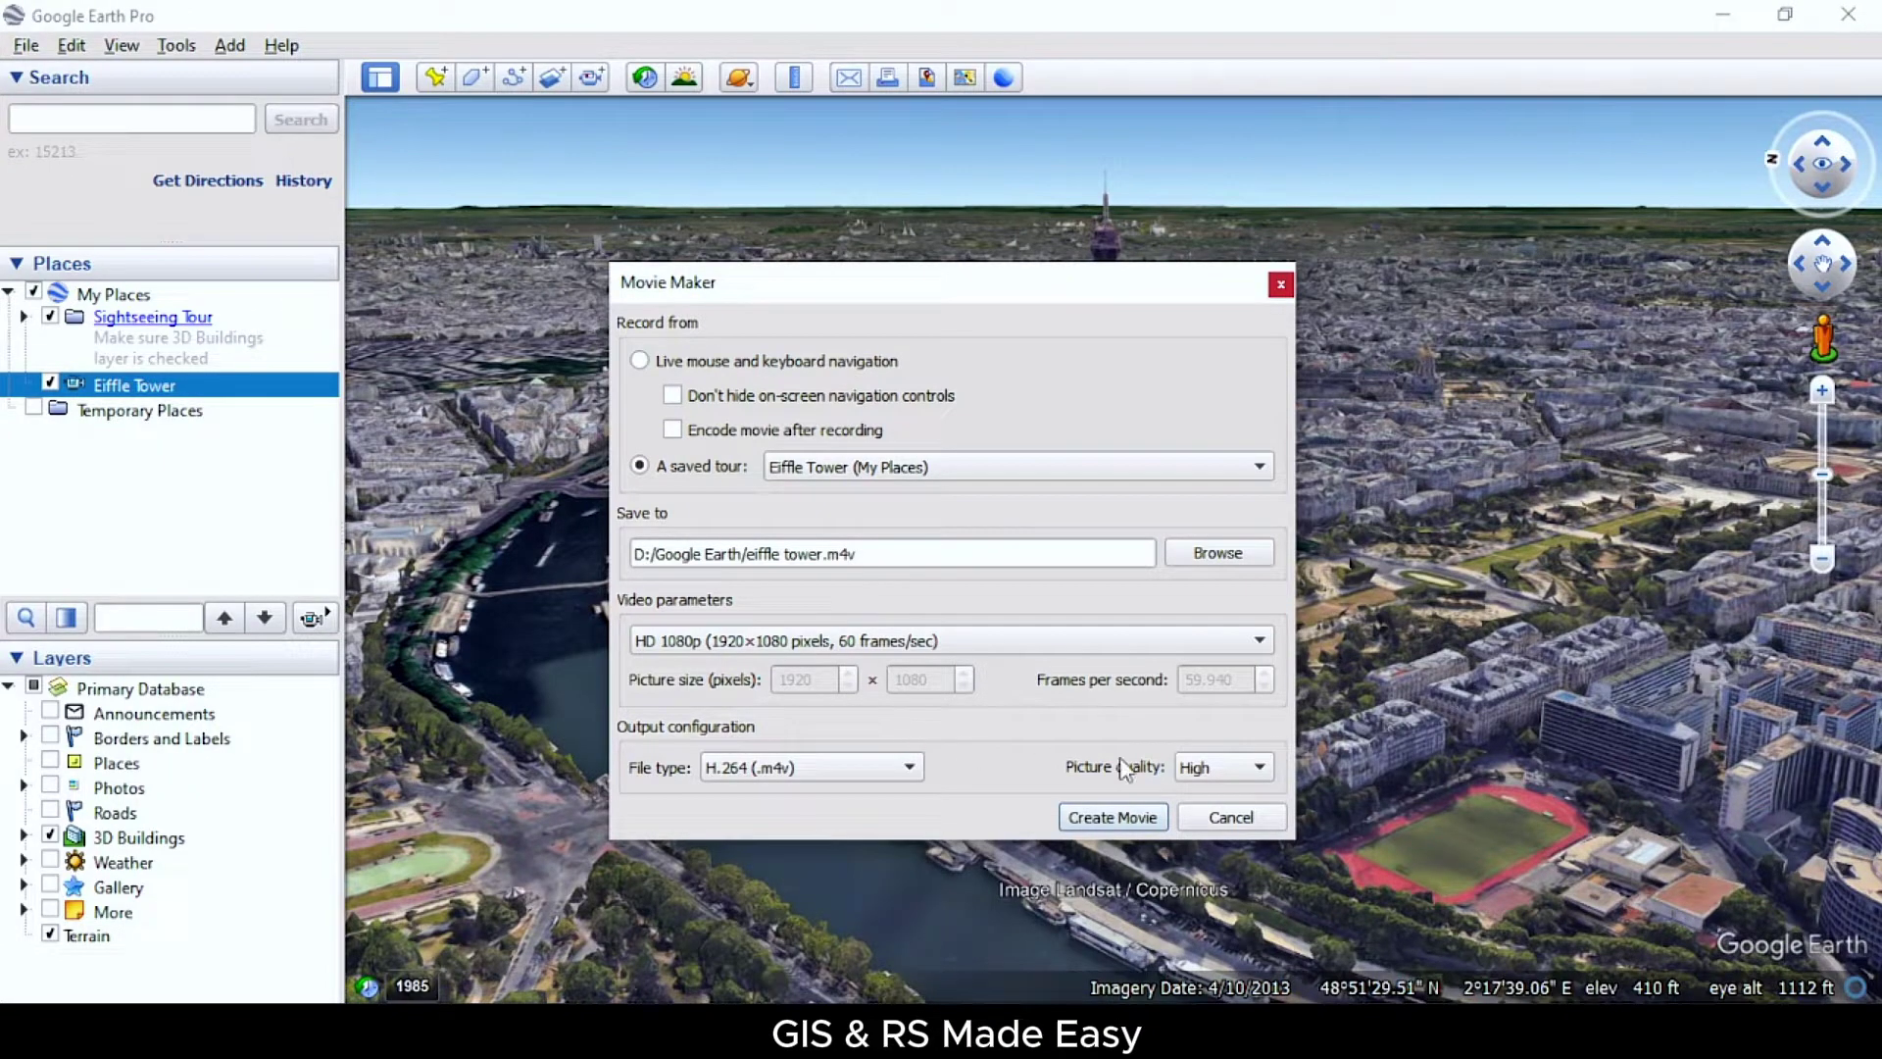
{"action": "left_click", "coordinate": [1215, 778]}
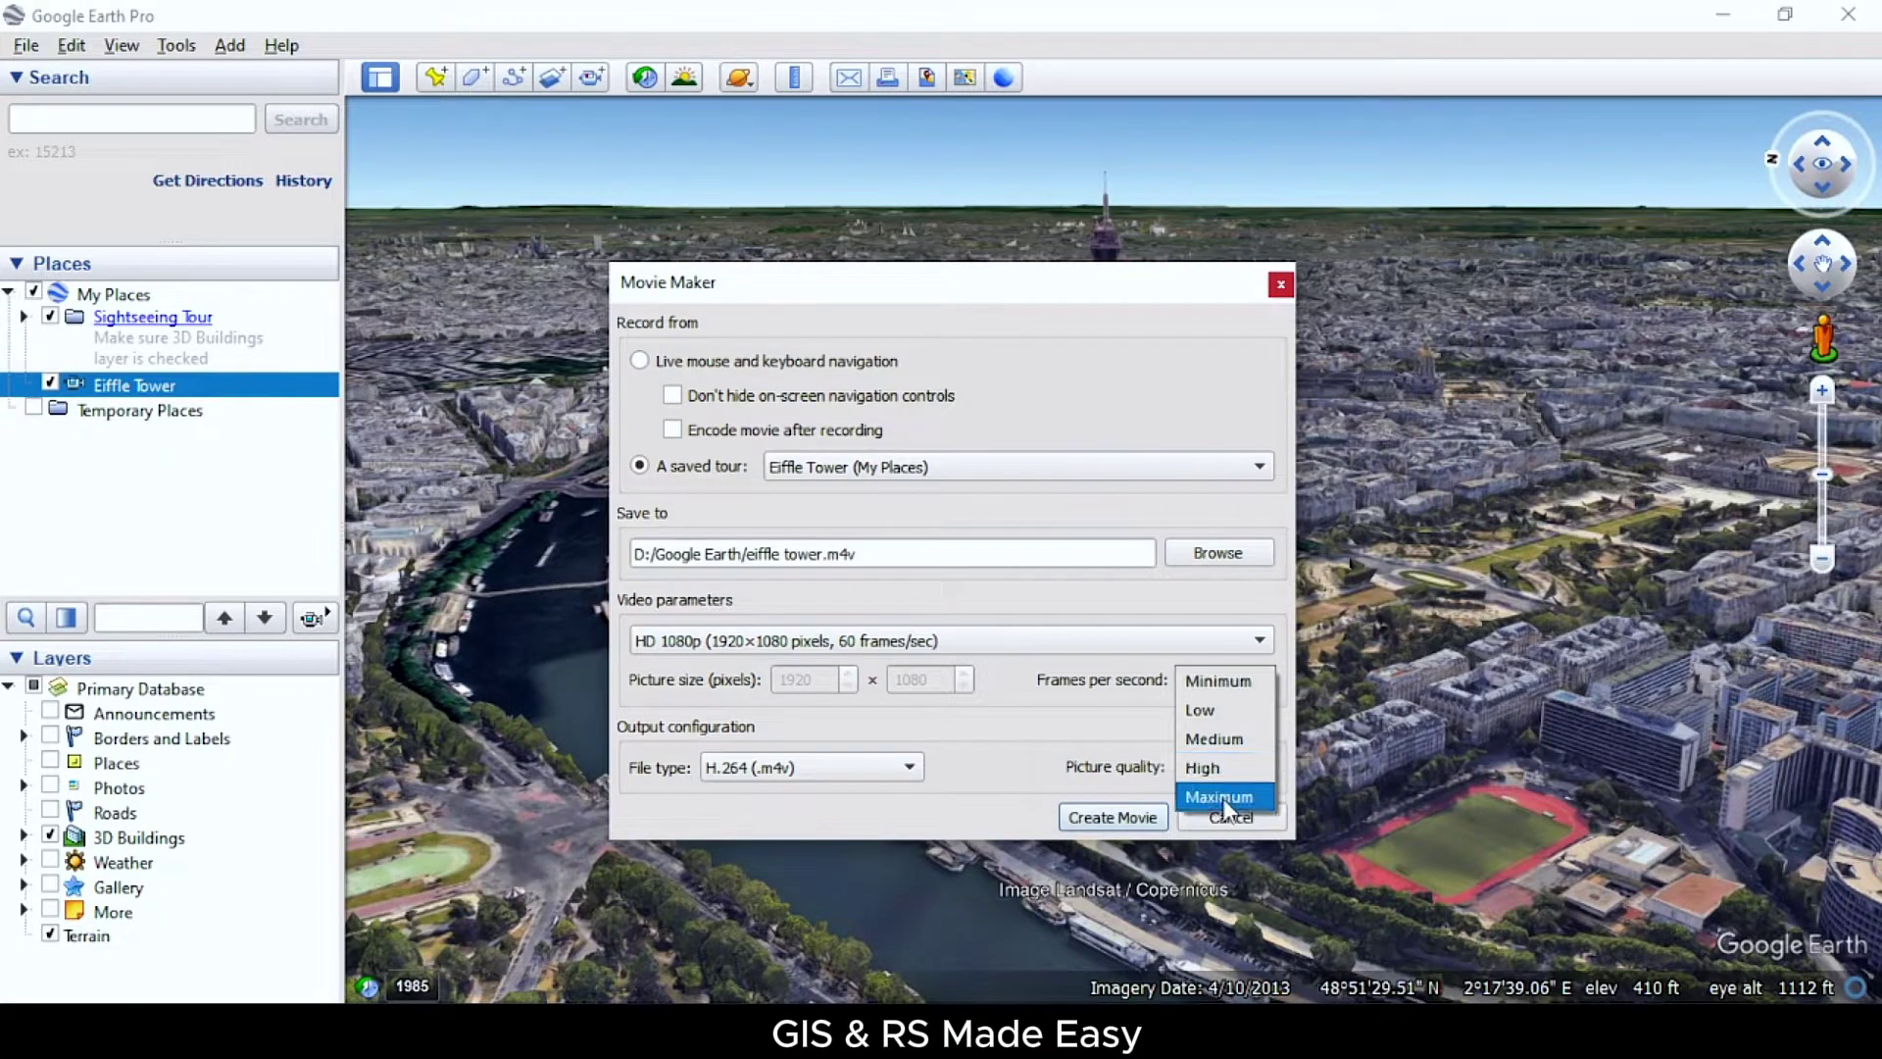
{"action": "left_click", "coordinate": [1226, 798]}
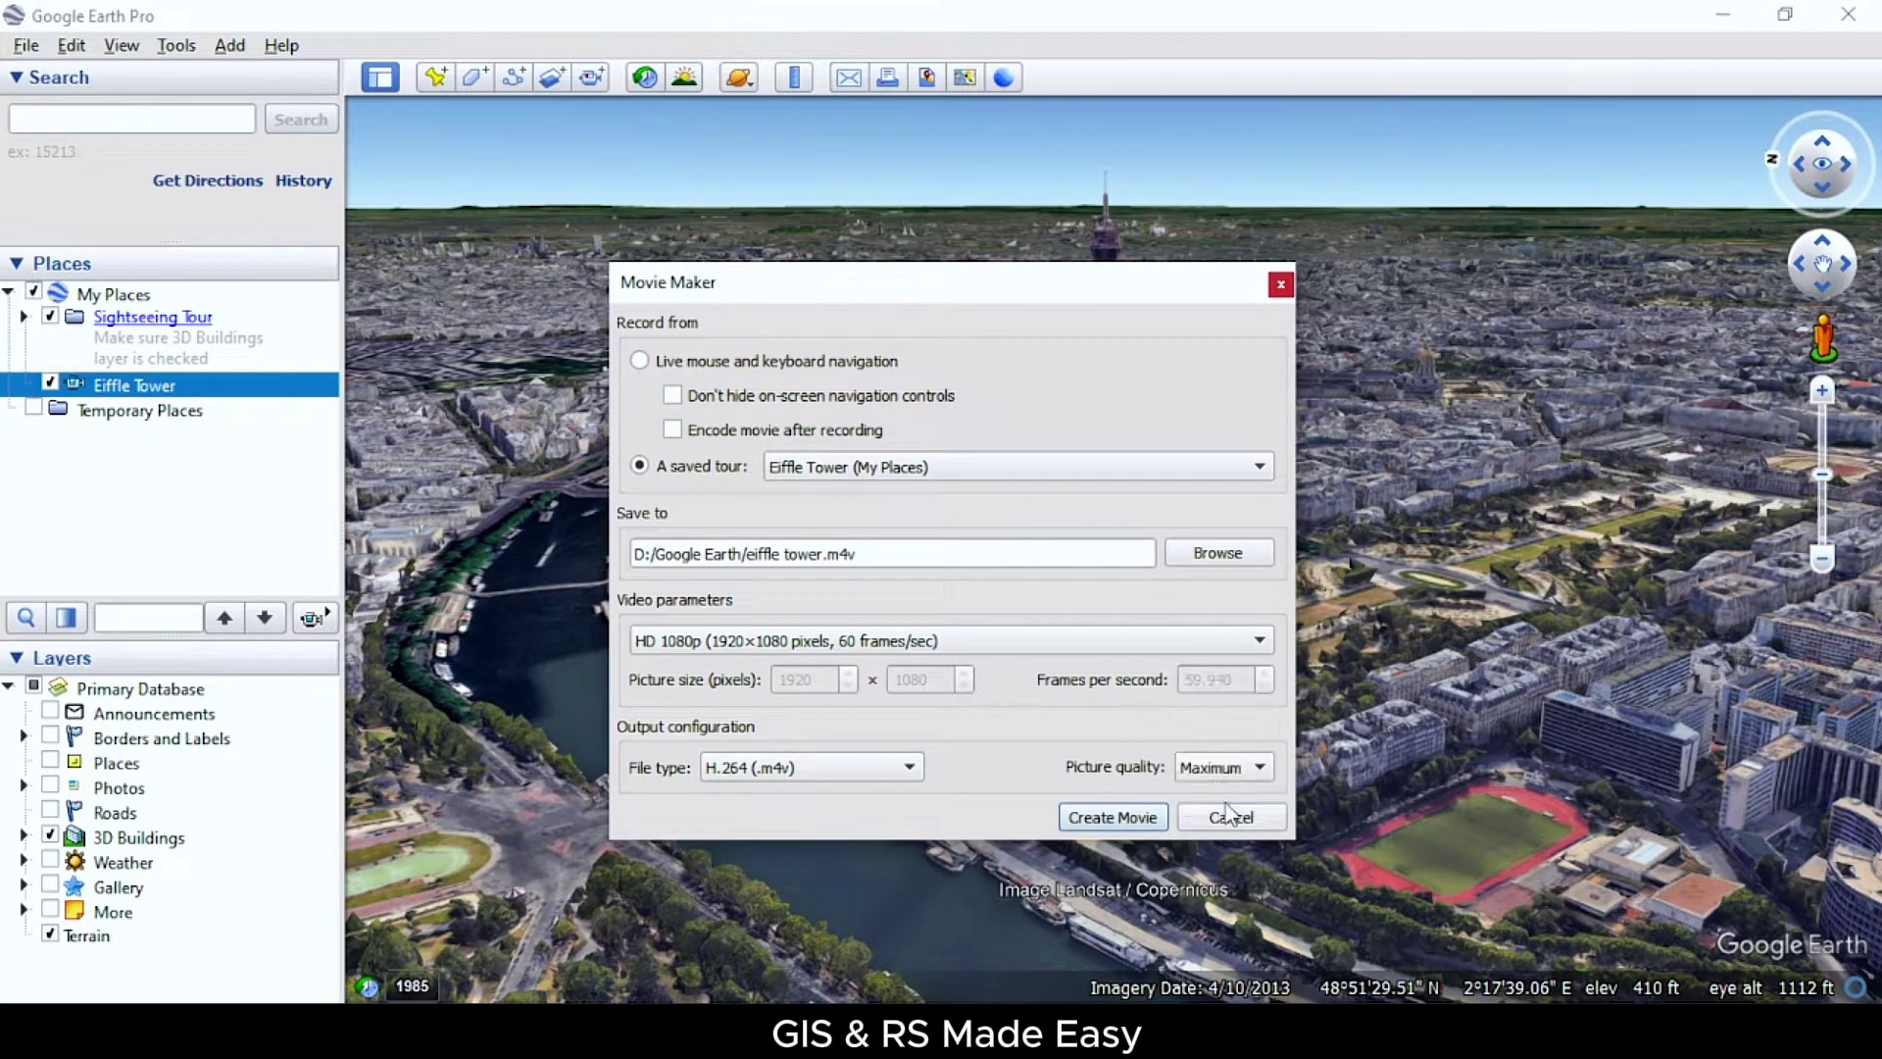
Create the movie and let it render to eiffle tower.m4v in D:\Google Earth
{"action": "left_click", "coordinate": [1120, 829]}
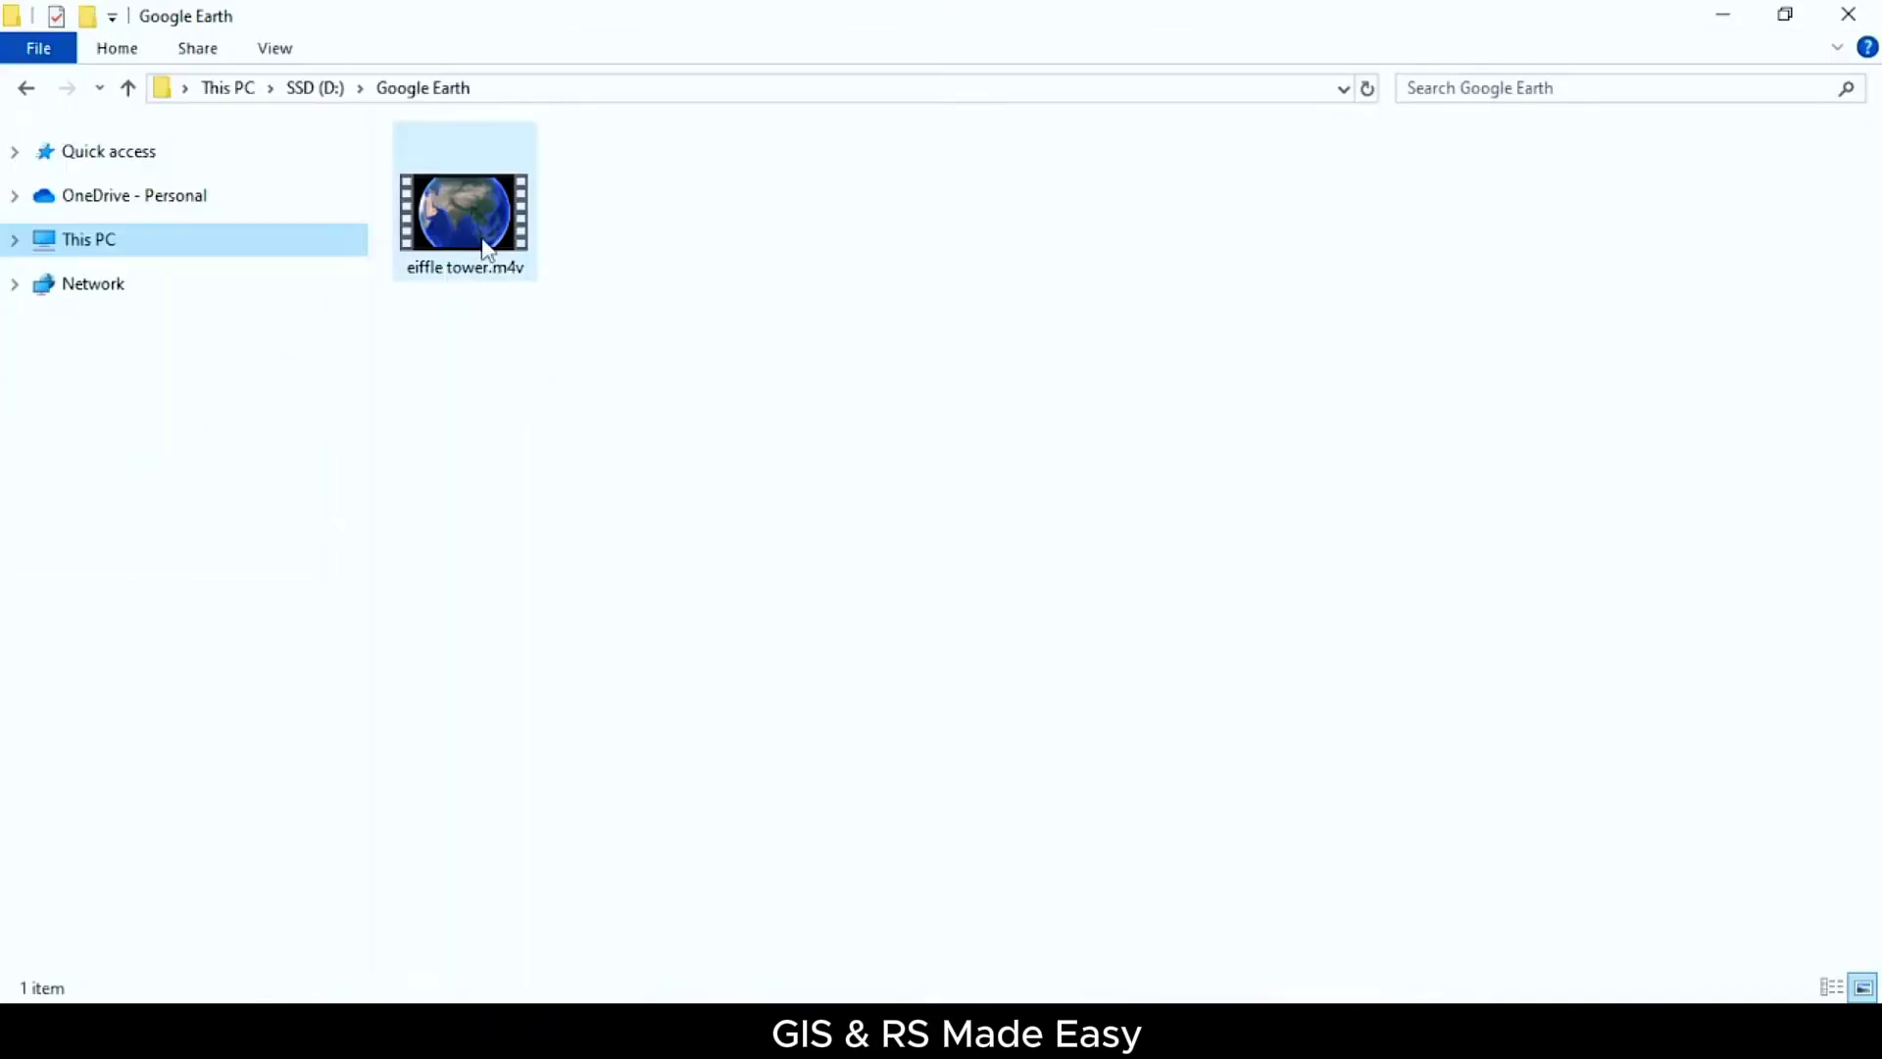
Open eiffle tower.m4v in the video player and jump to about 0:00:15
{"action": "double_click", "coordinate": [474, 219]}
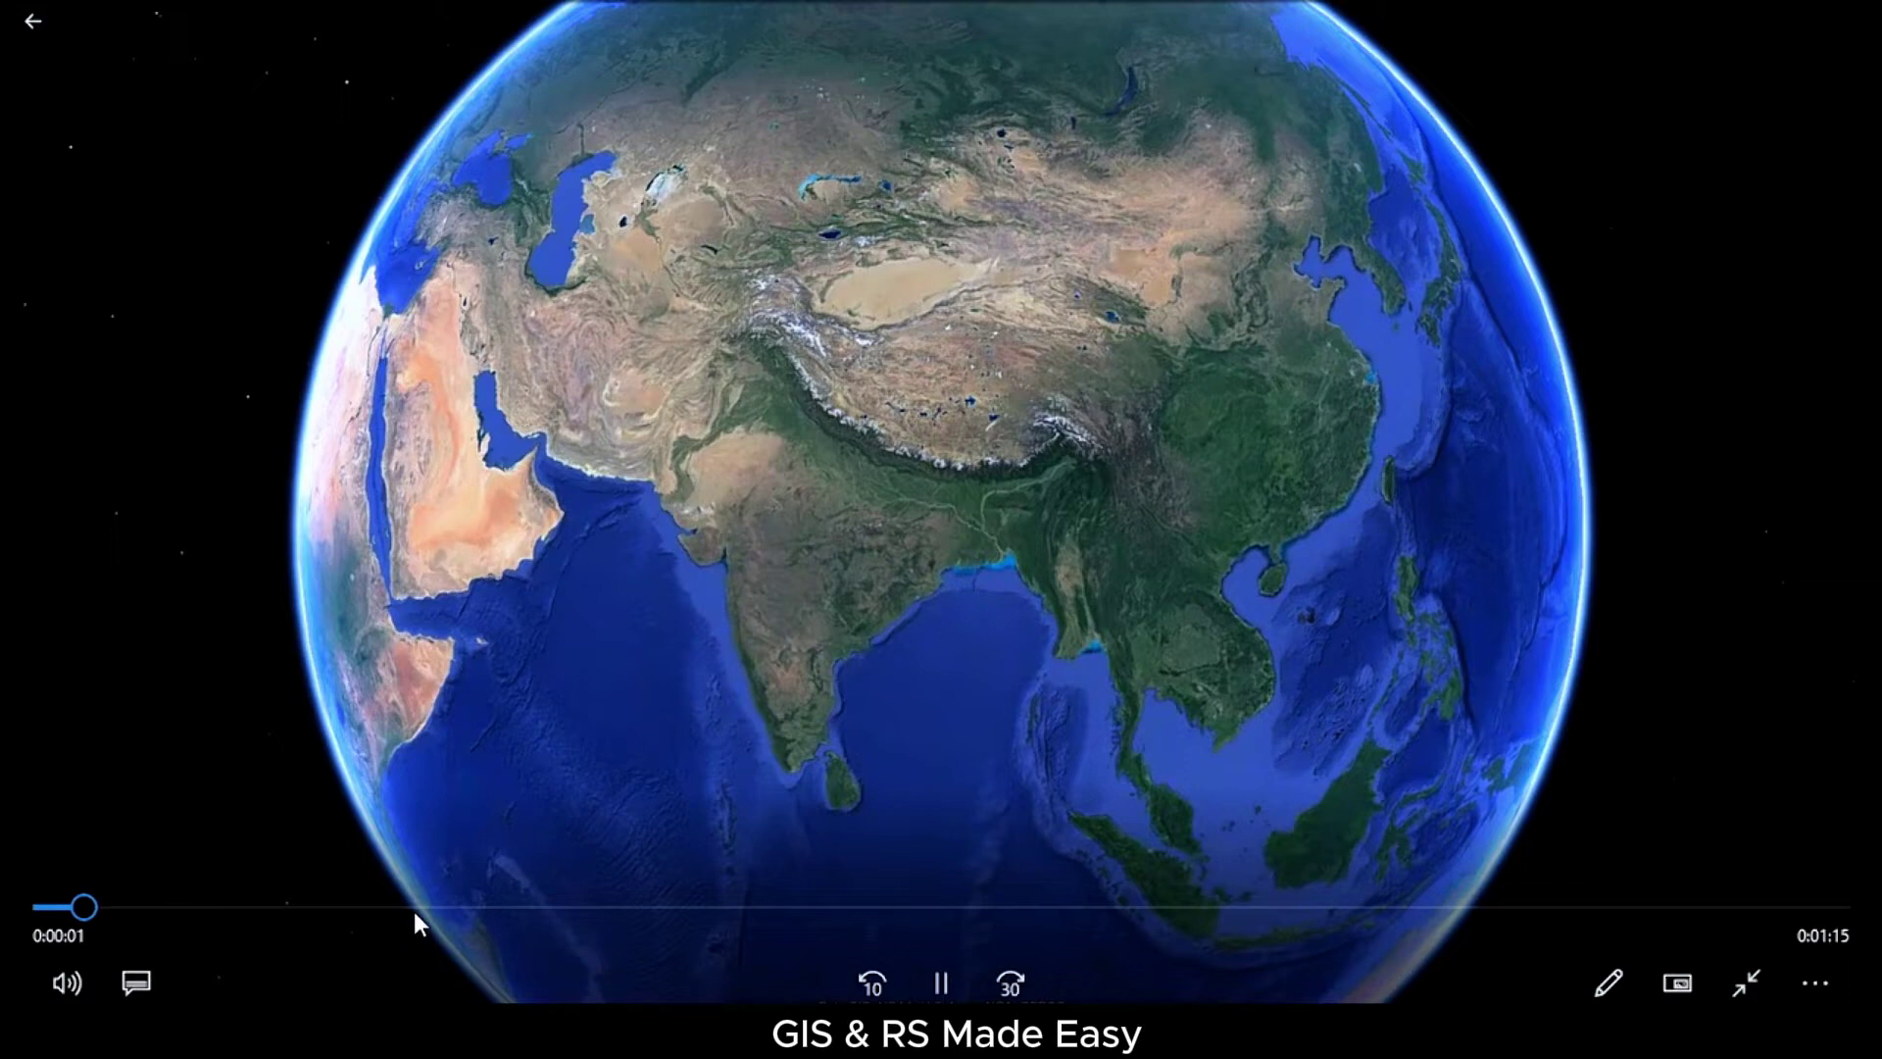
{"action": "left_click", "coordinate": [406, 908]}
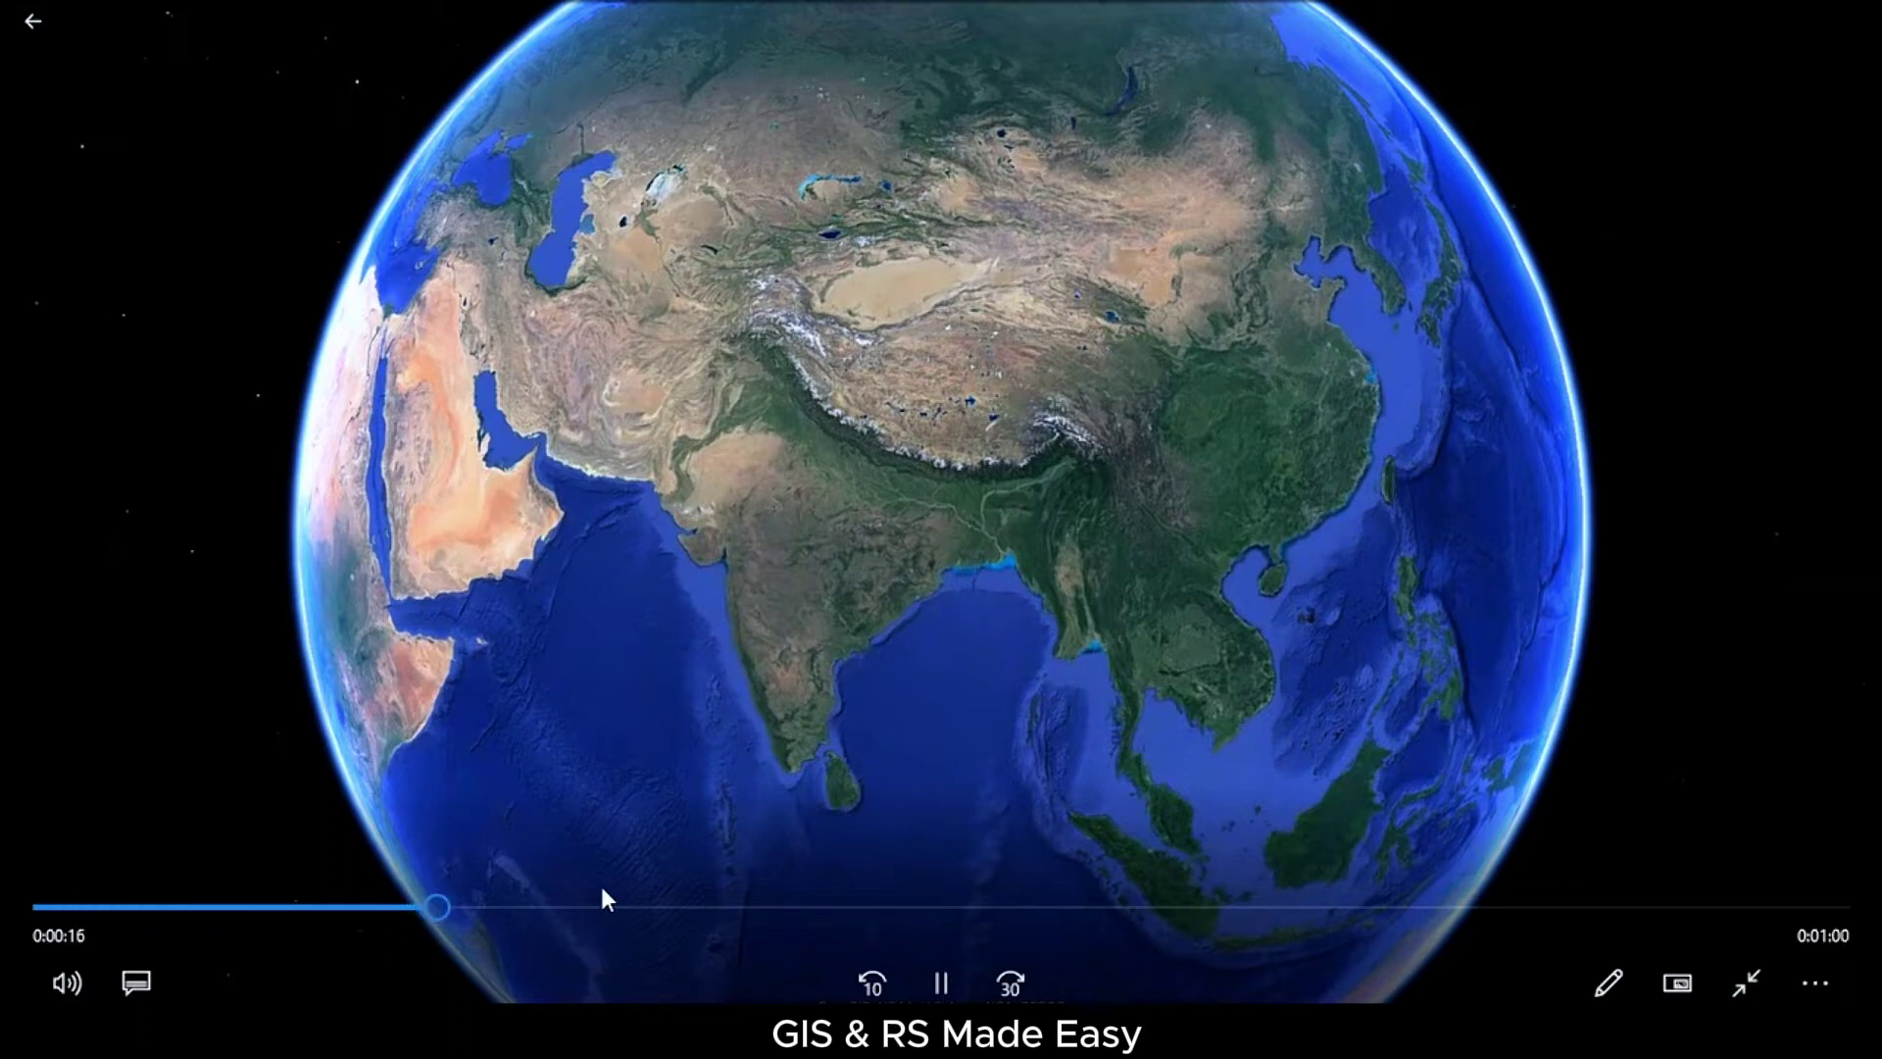